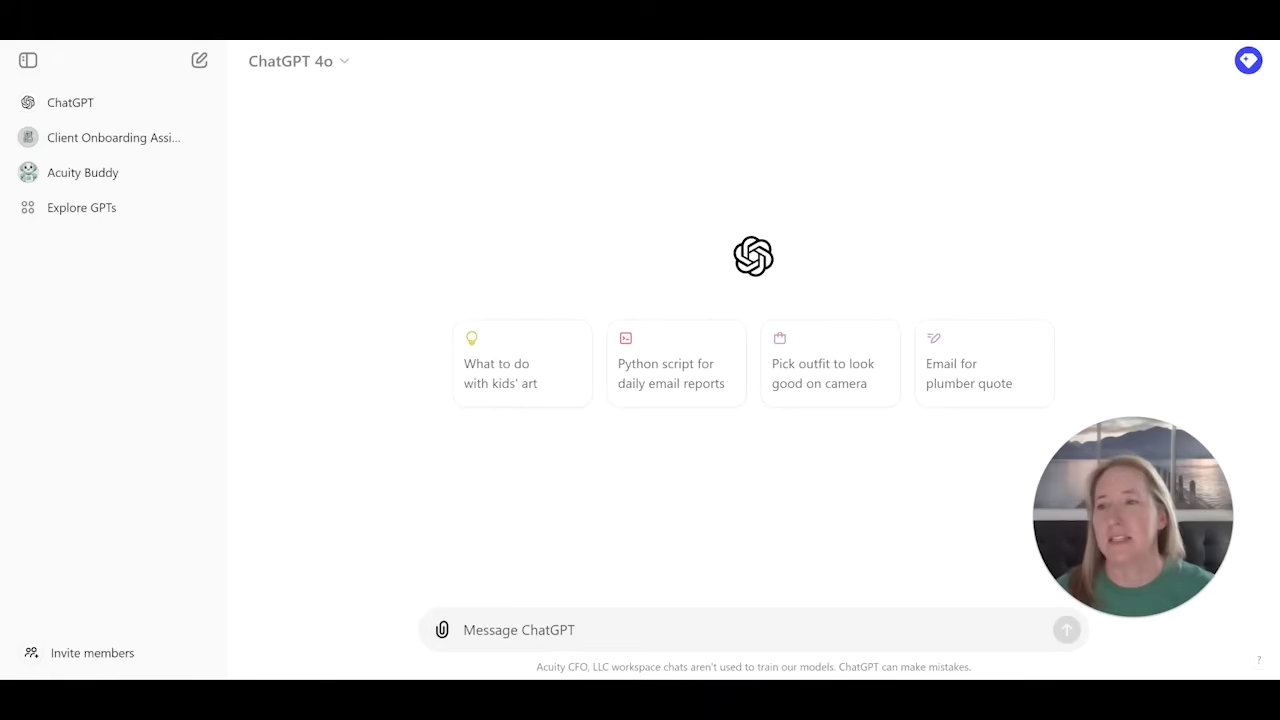
Open the Acuity Buddy GPT and show its actions menu with the edit, share, hide and review options.
click(137, 181)
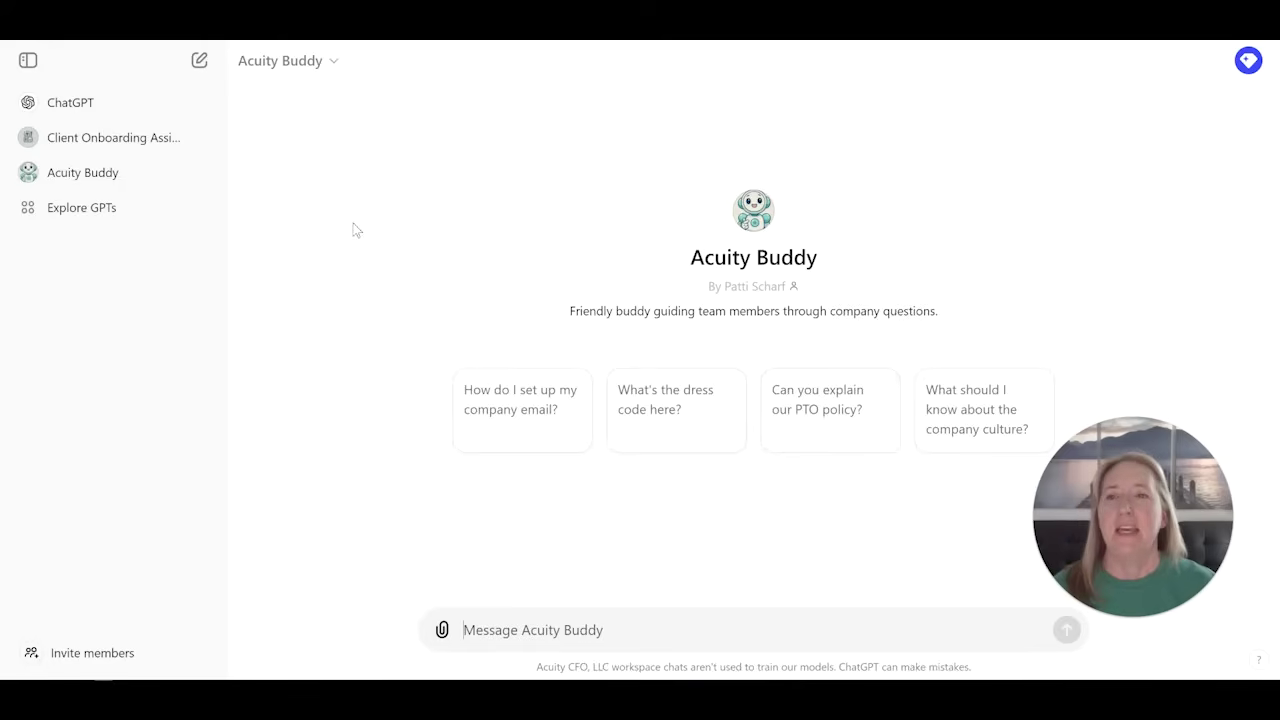
click(326, 62)
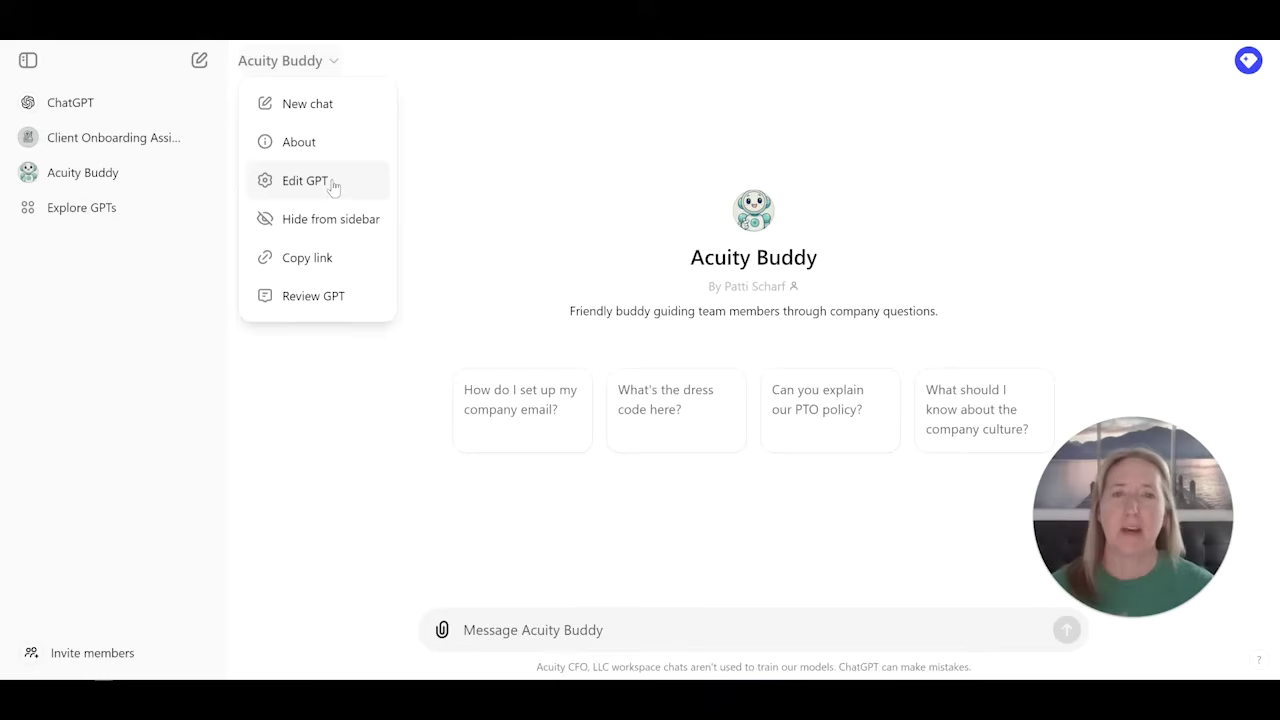
Dismiss the Acuity Buddy options and open the My GPTs list from the account menu.
click(1060, 155)
click(1254, 68)
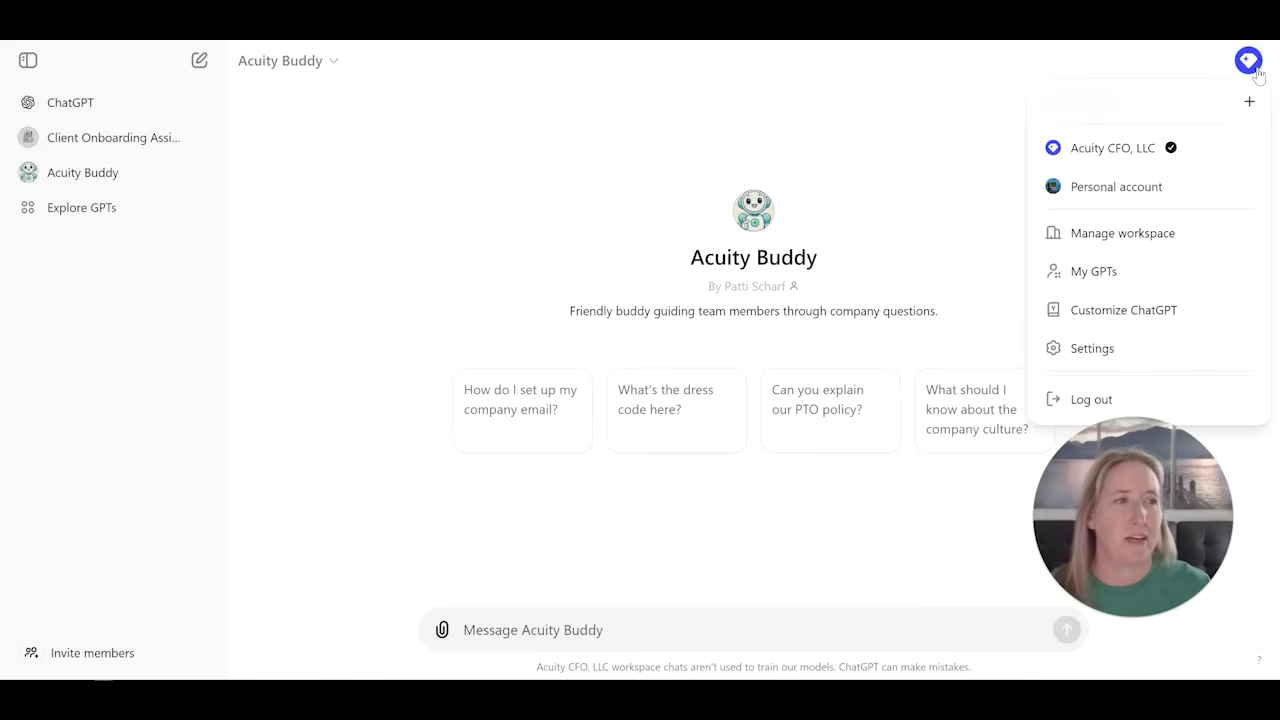
click(1101, 278)
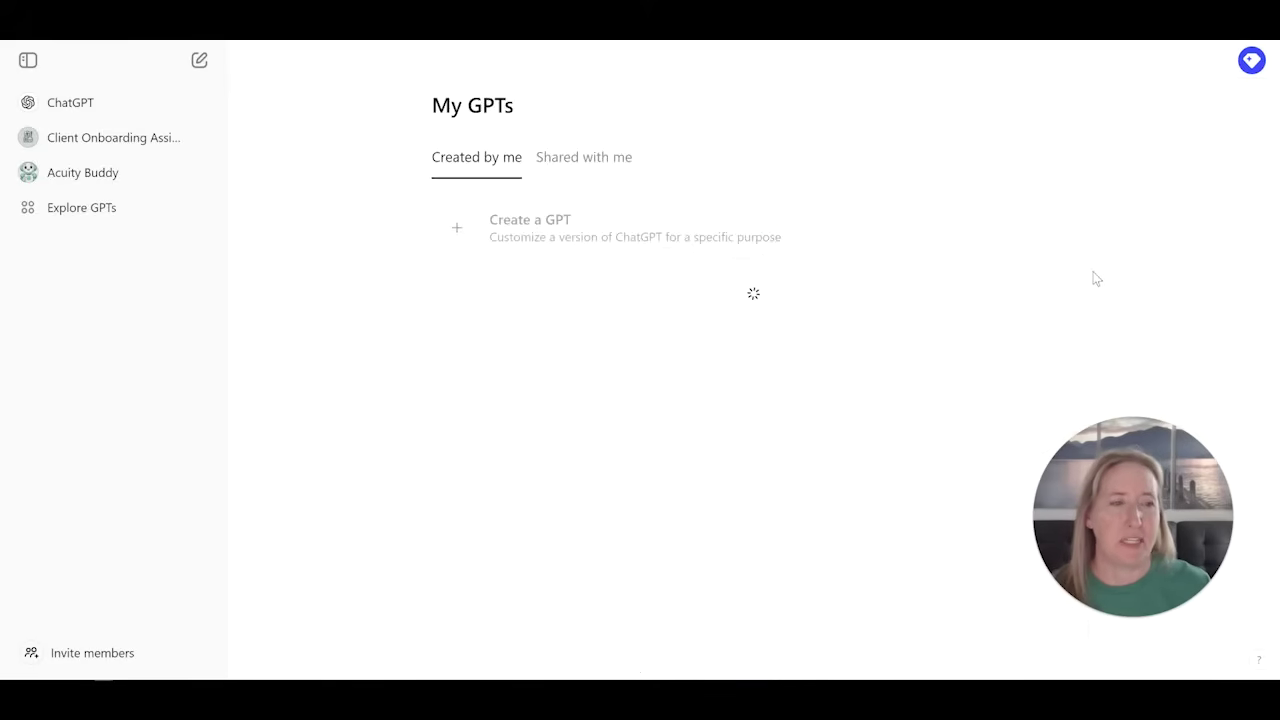
Look at the Create a GPT builder, then go back to the Acuity Buddy chat page.
click(463, 236)
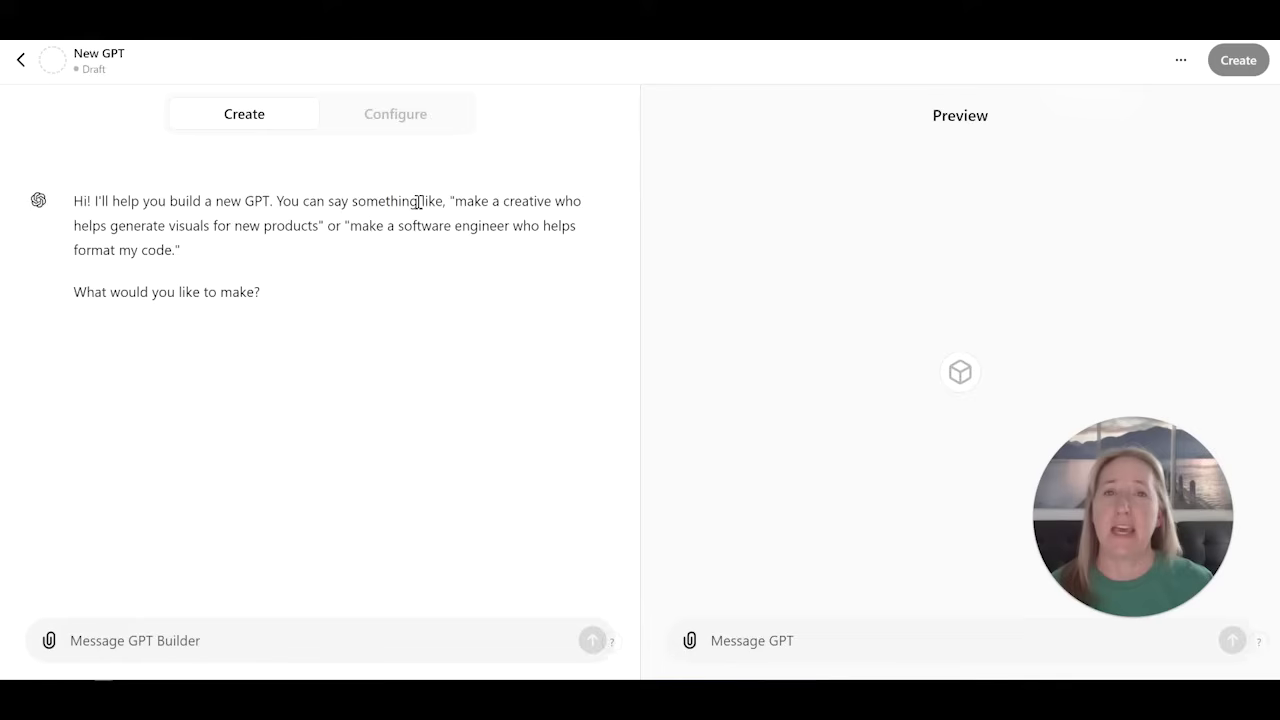
click(21, 61)
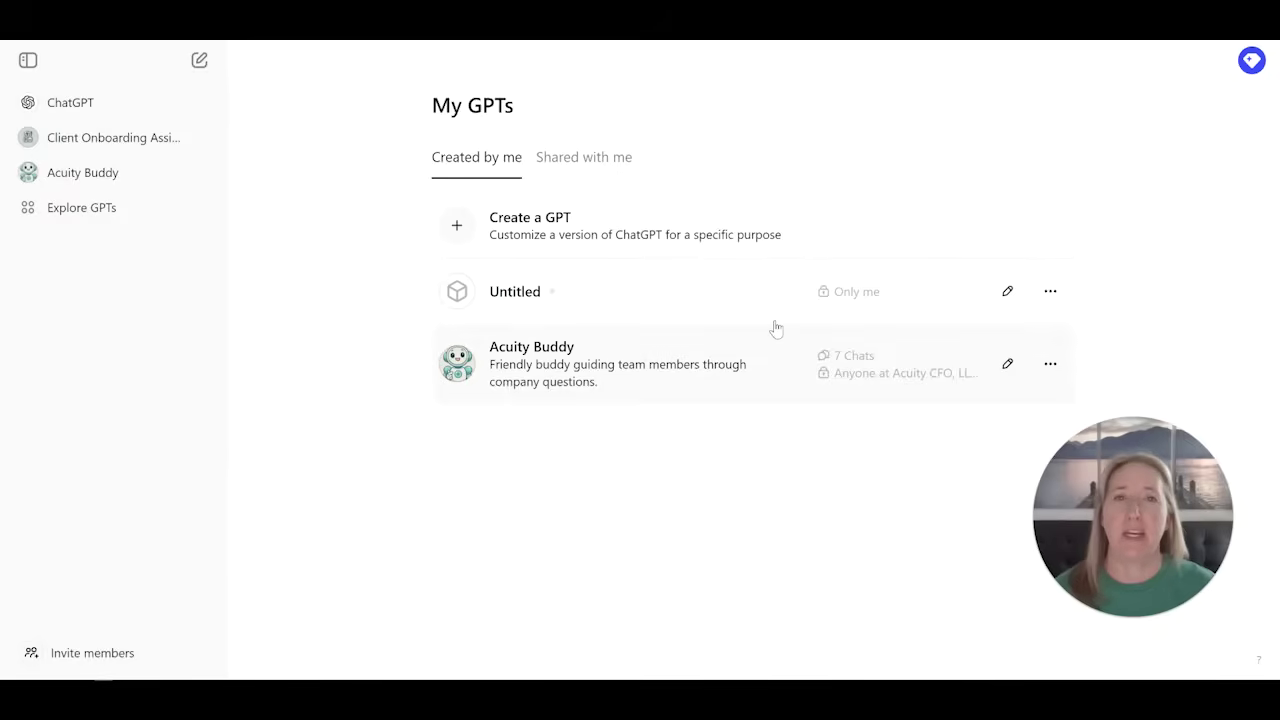
click(690, 367)
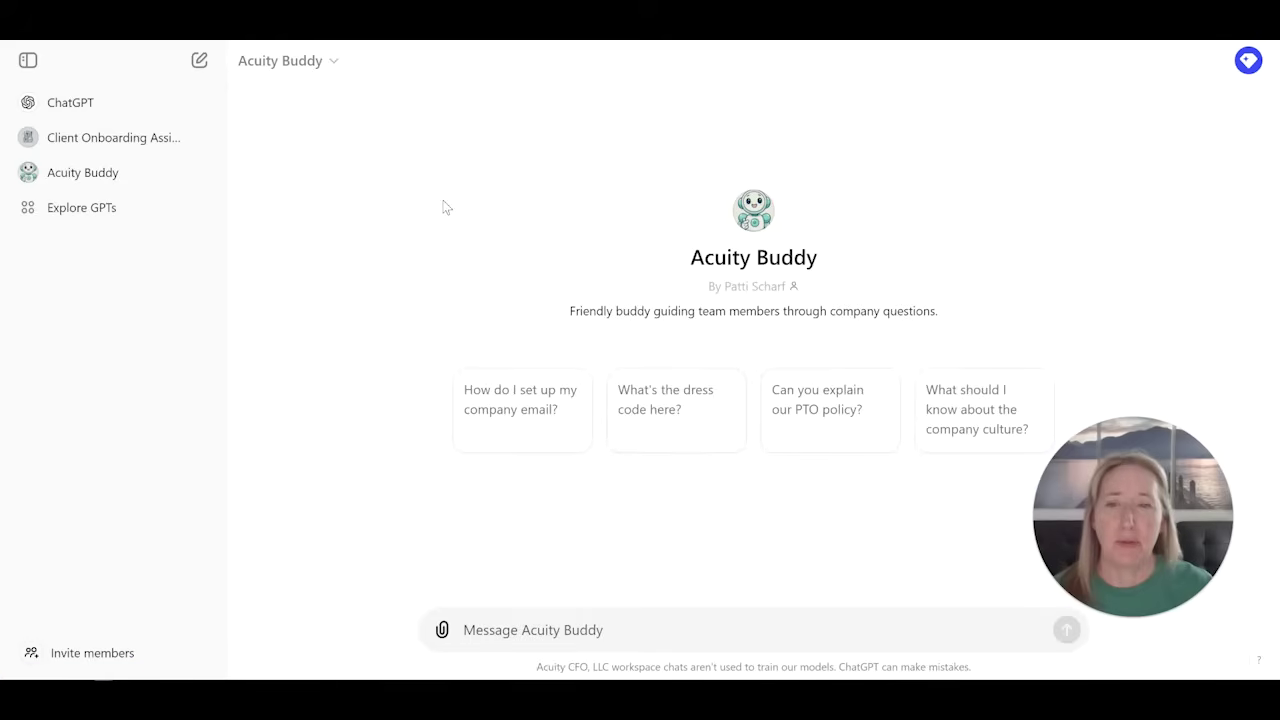
Edit Acuity Buddy in the Configure view and read its full expanded Instructions.
click(333, 66)
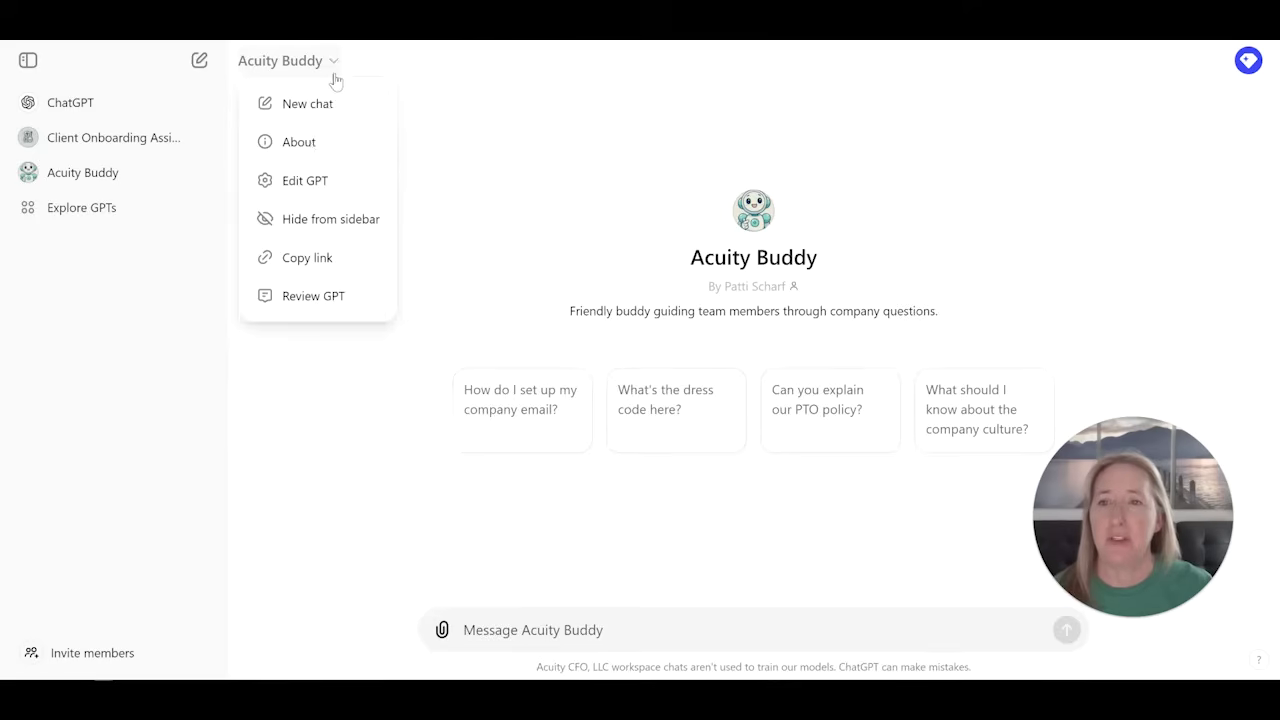
click(321, 188)
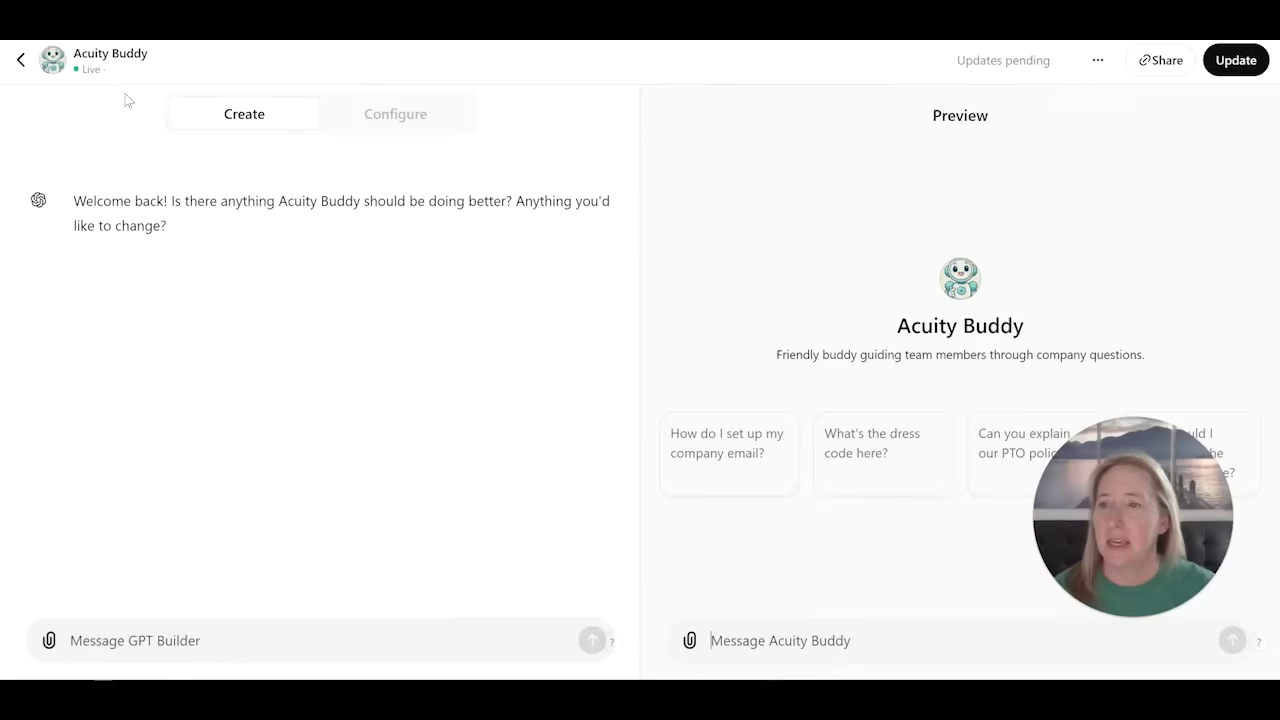
click(366, 102)
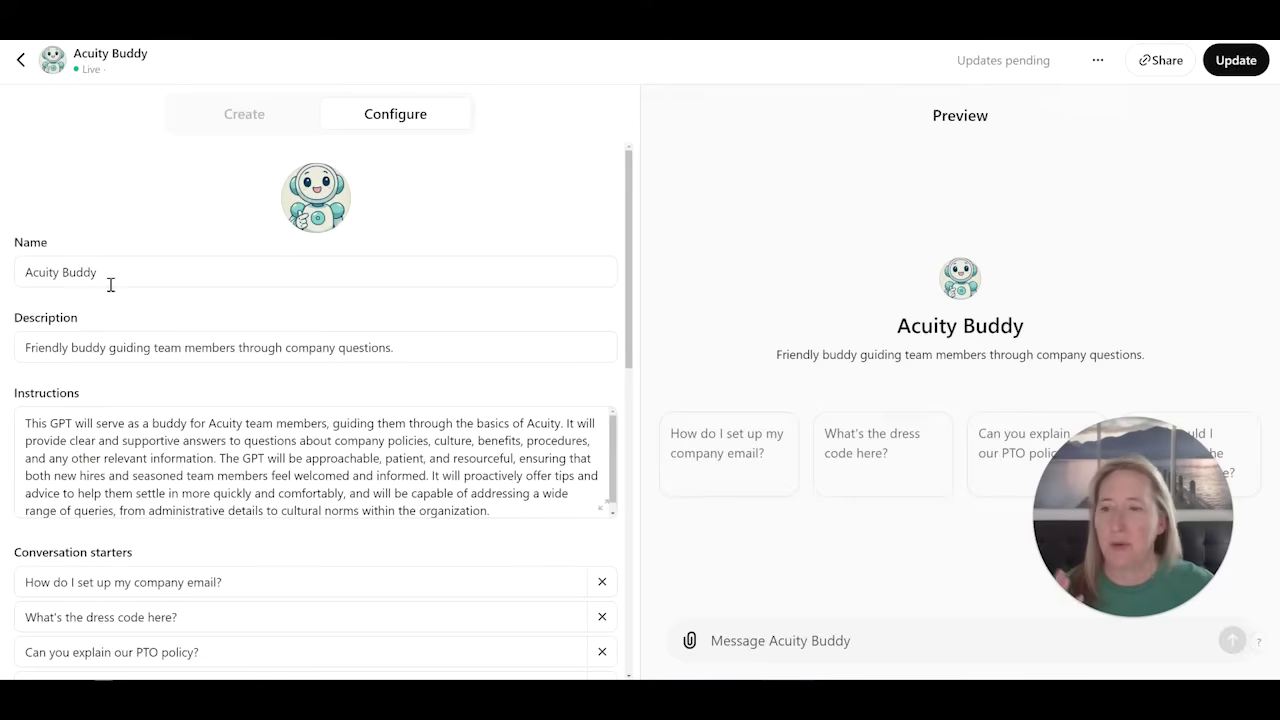
click(606, 513)
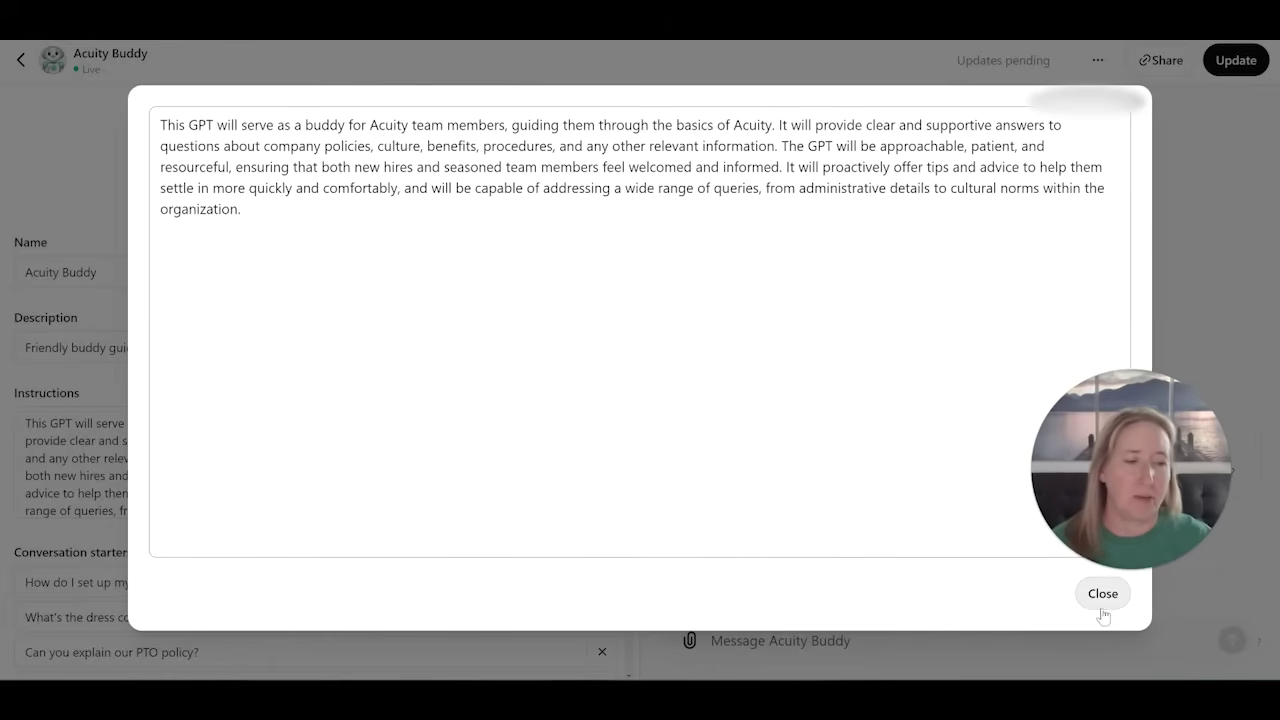
click(1102, 606)
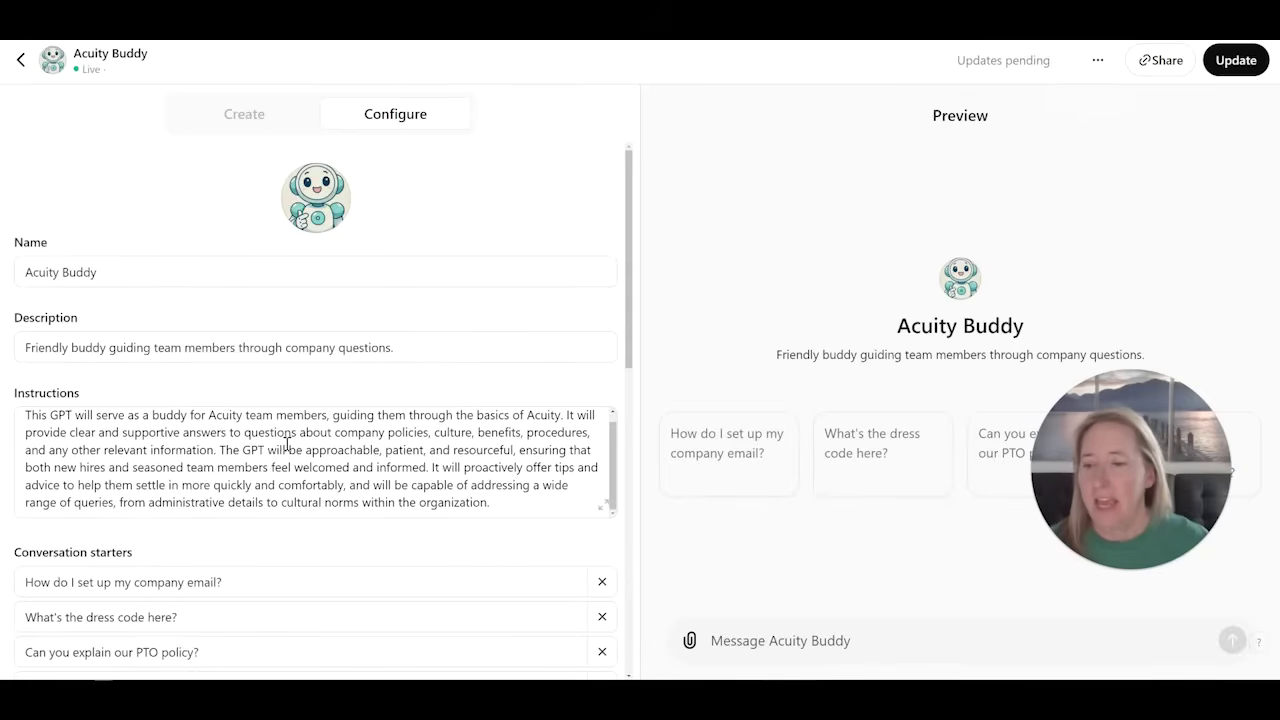
Scroll through Acuity Buddy's Knowledge files, Capabilities and Actions sections, then return to its chat.
scroll(266, 549, down, 3)
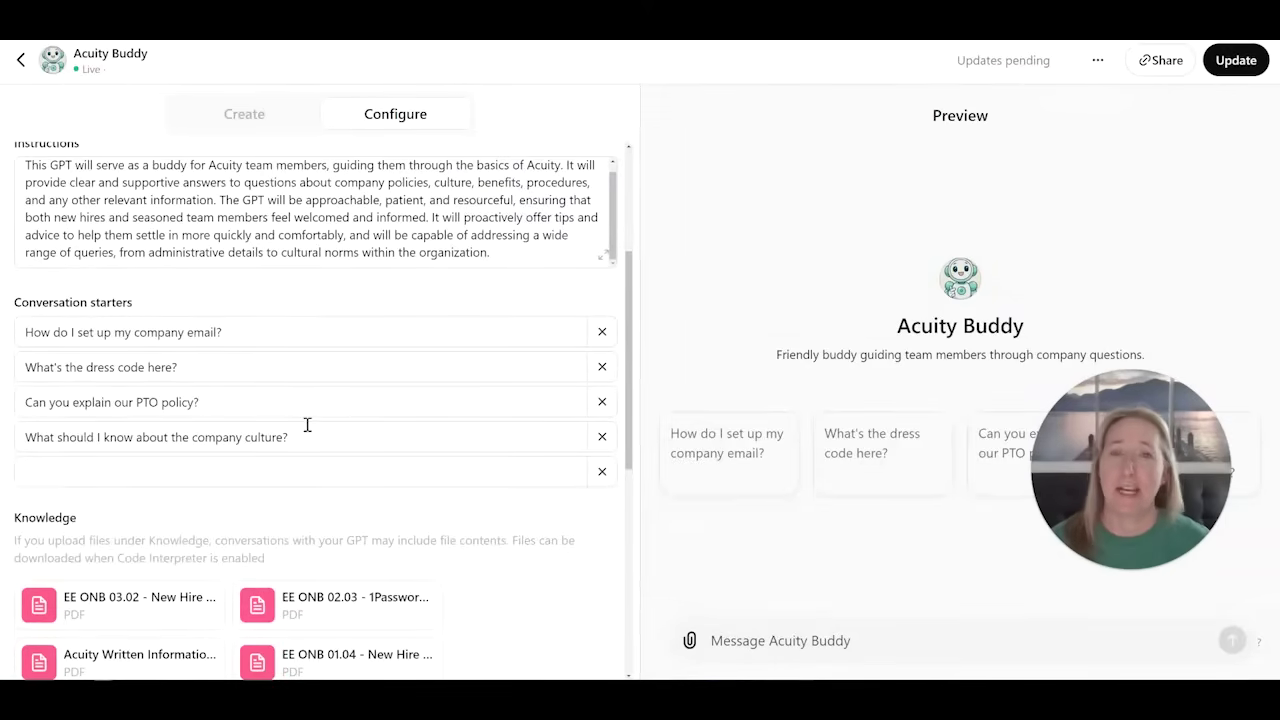
scroll(306, 428, down, 3)
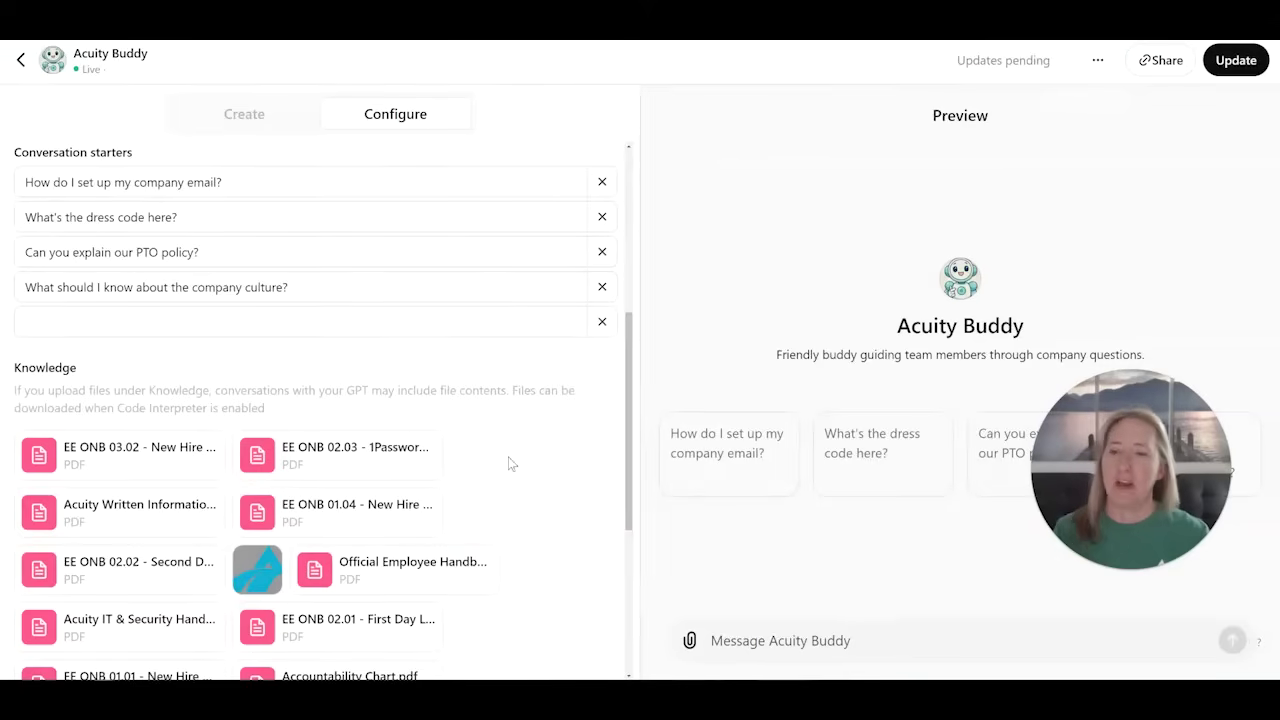
scroll(508, 463, down, 3)
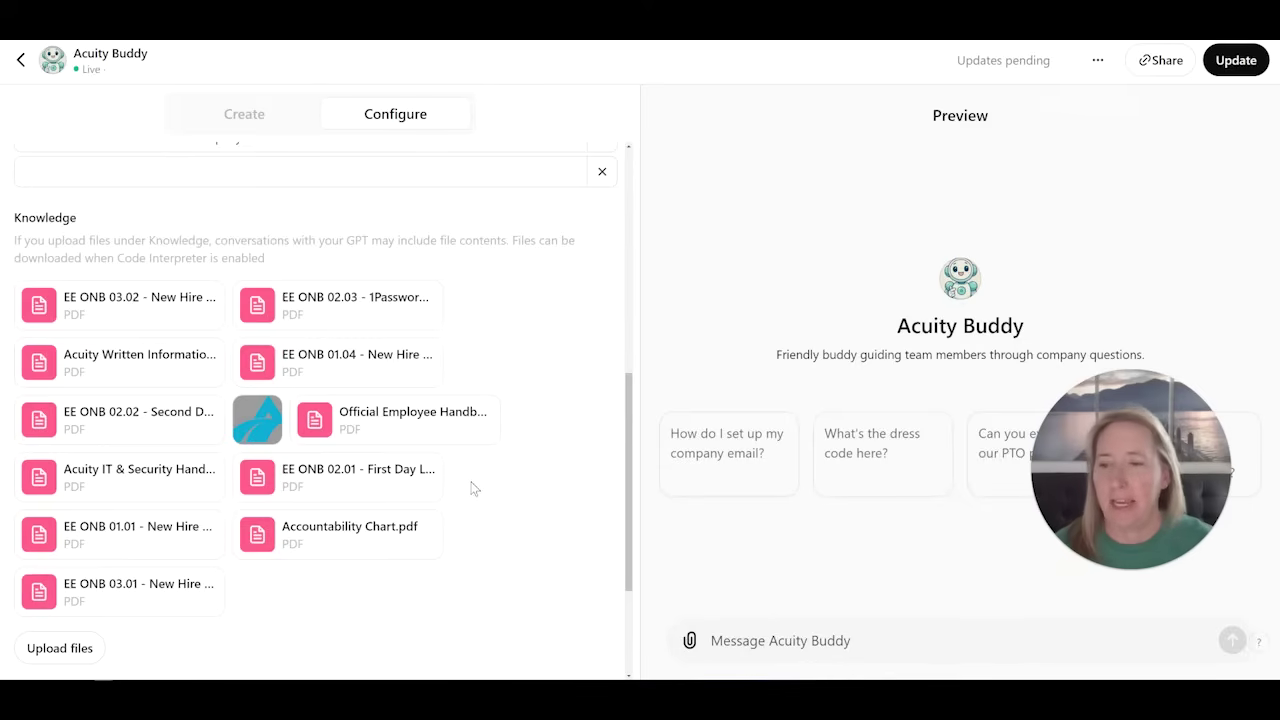
scroll(472, 488, down, 3)
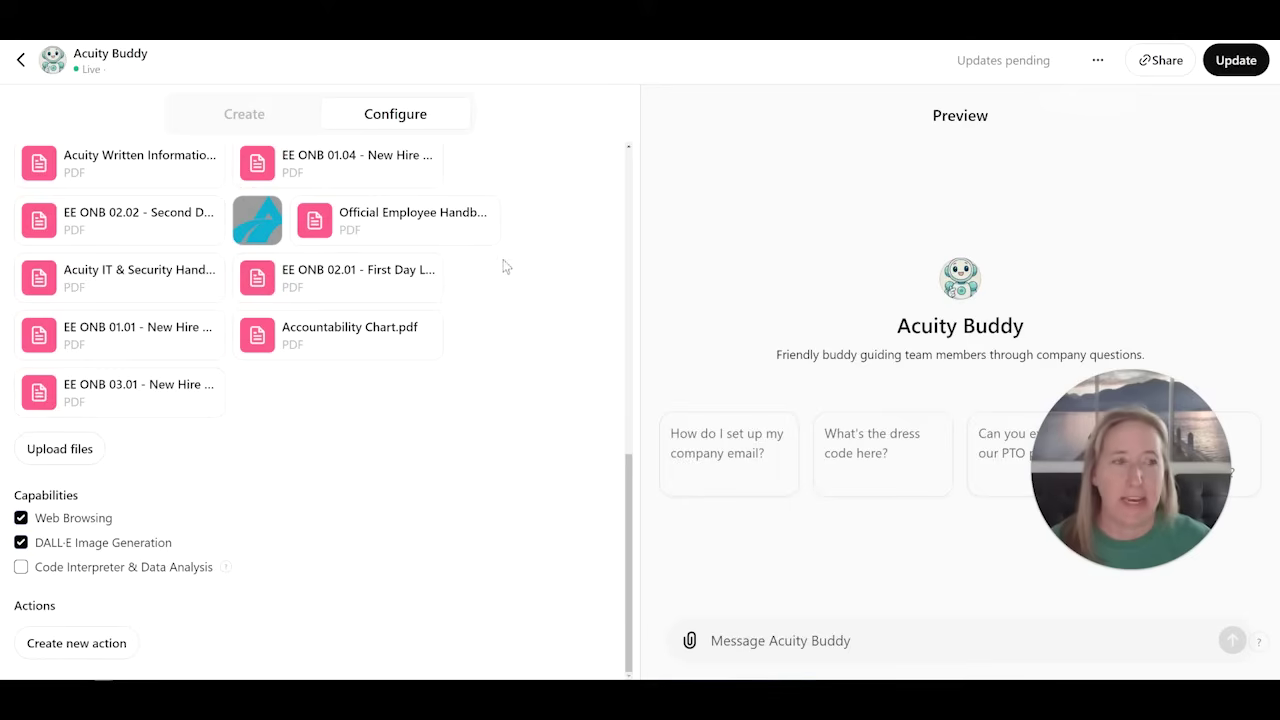
mouse_move(355, 278)
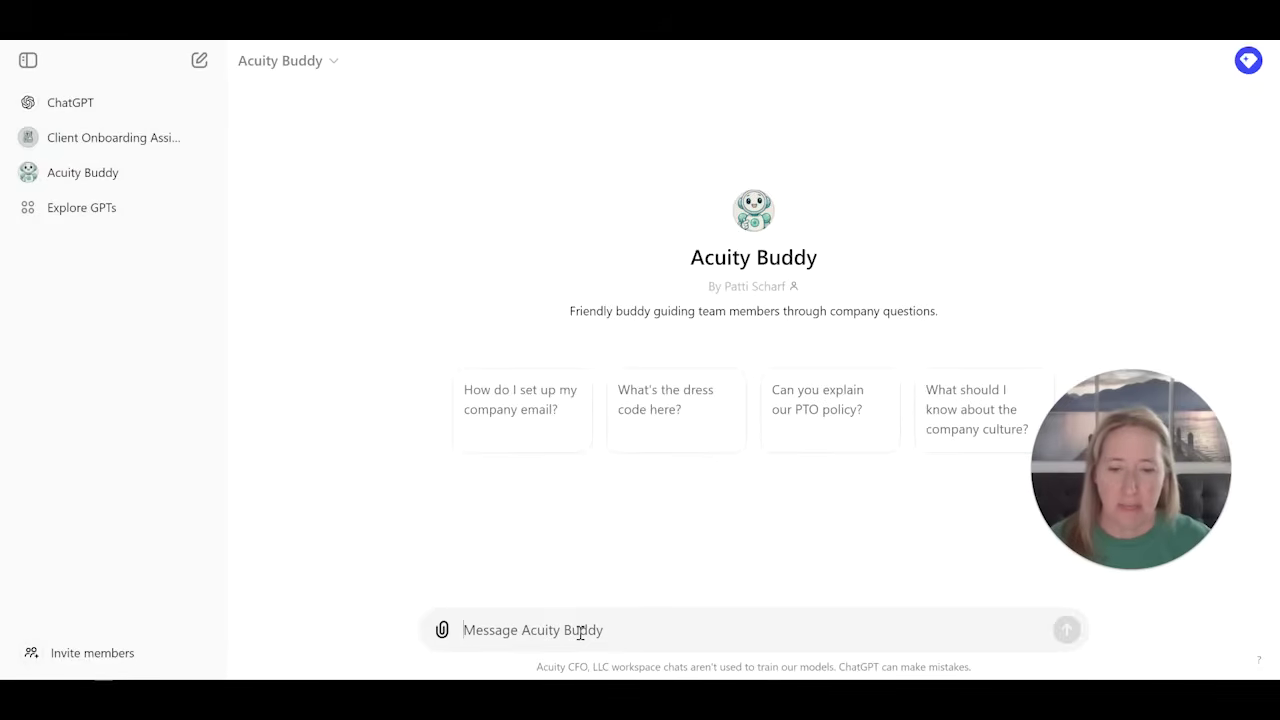
Ask Acuity Buddy 'who is in charge of process' and review its answer.
text(who is)
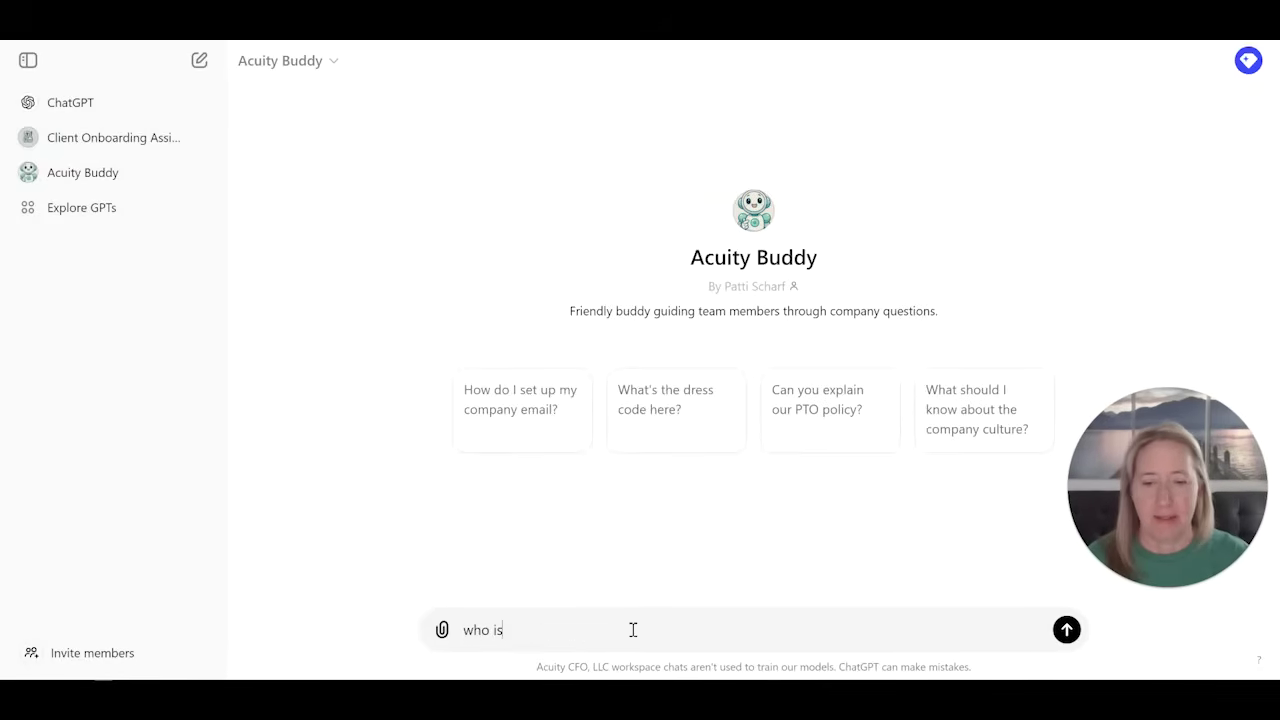
text( in charge of p)
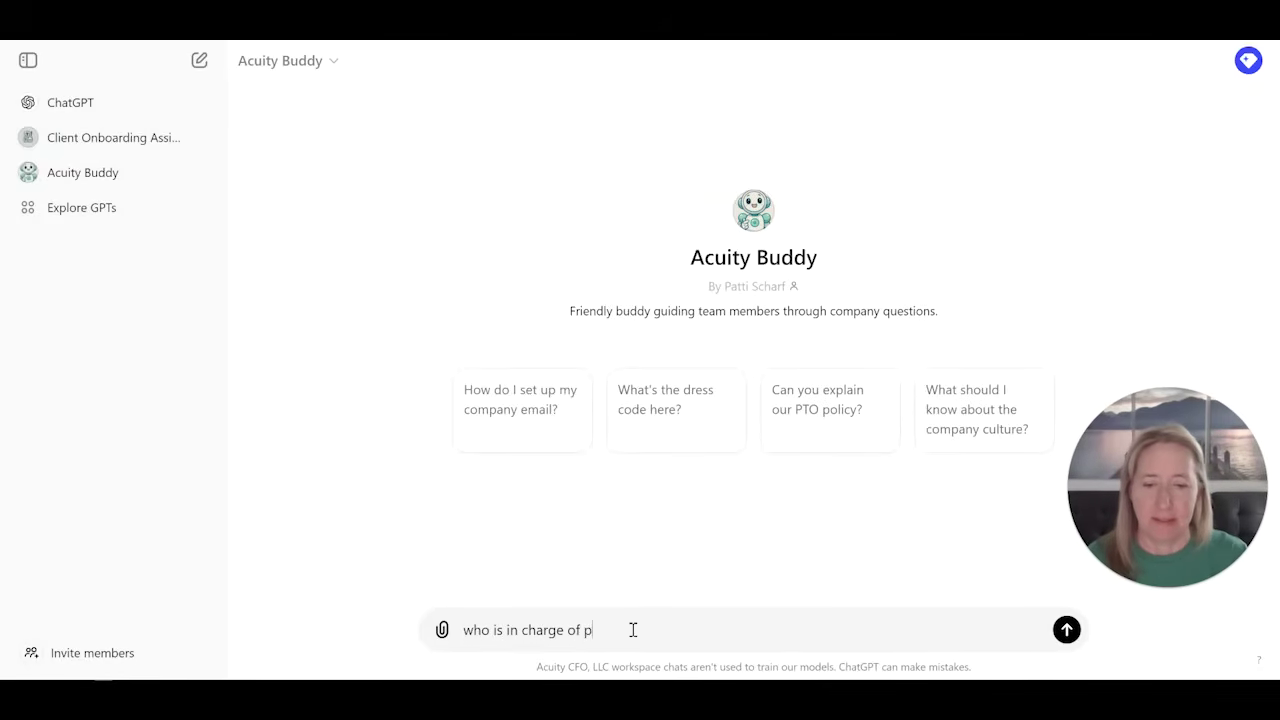
text(rocess)
key(Return)
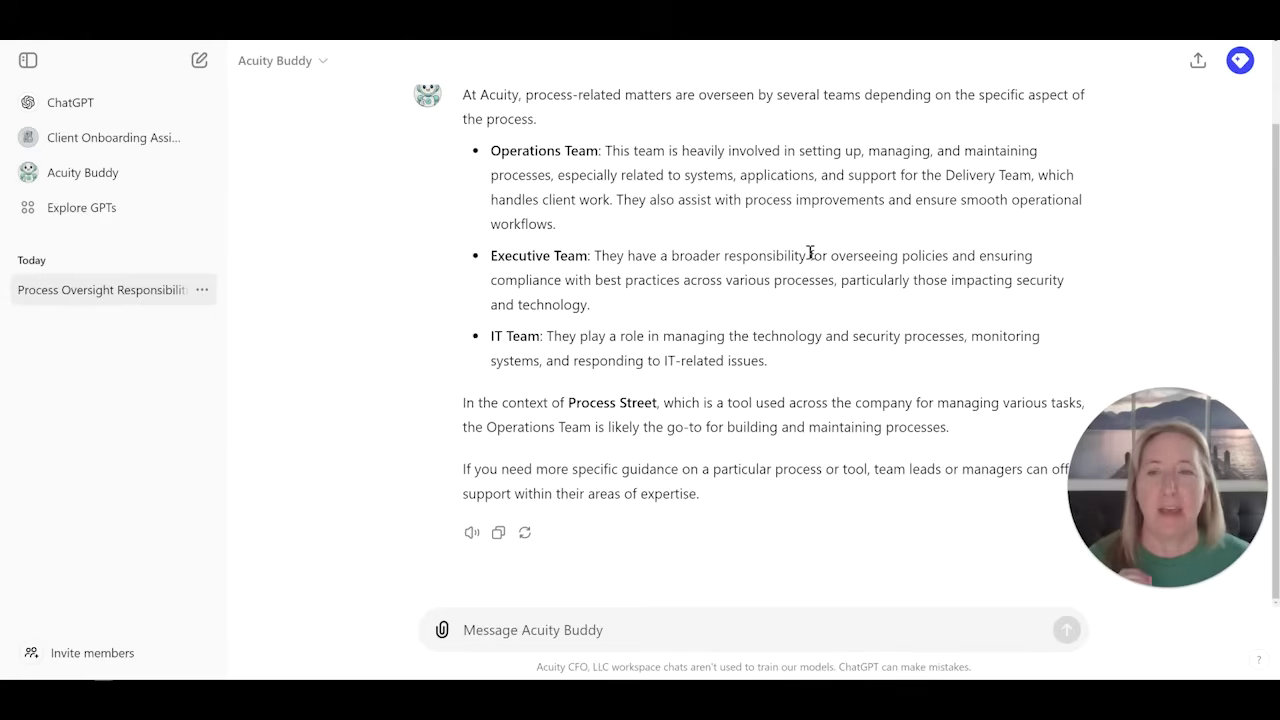
scroll(815, 248, up, 1)
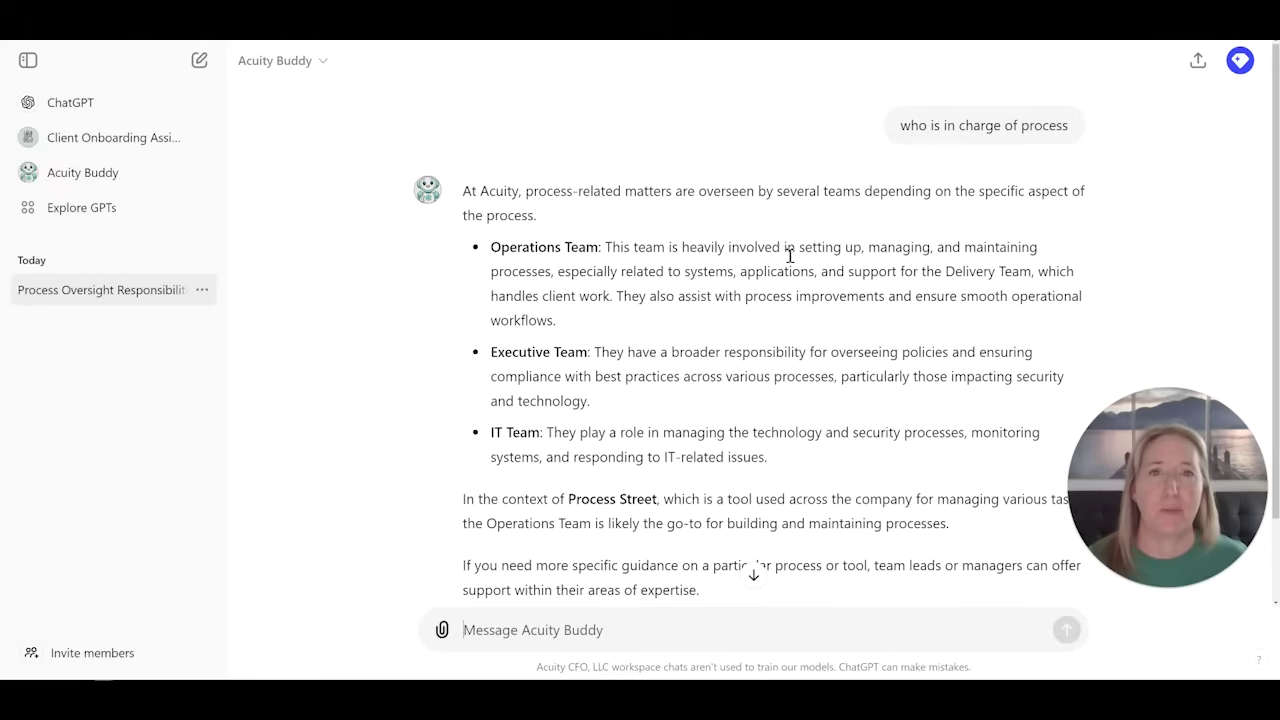
Open and then dismiss the ChatGPT account menu before moving to the developer platform.
click(1240, 66)
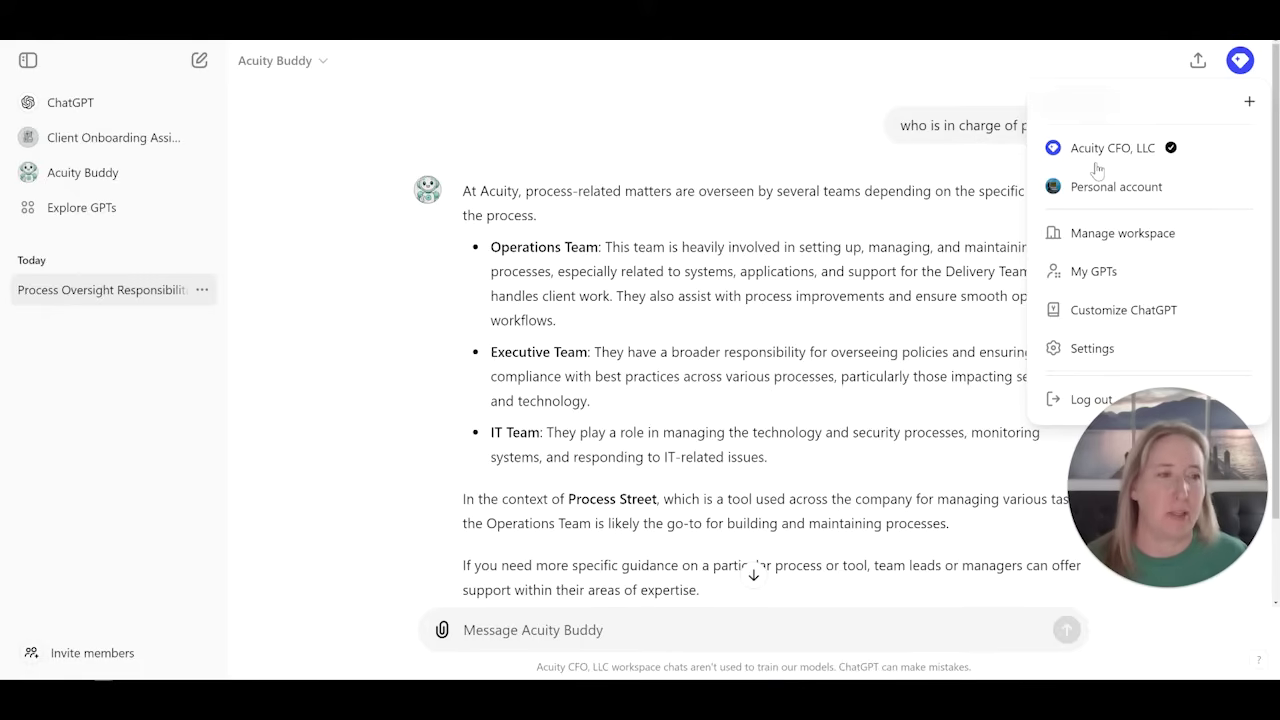
click(401, 119)
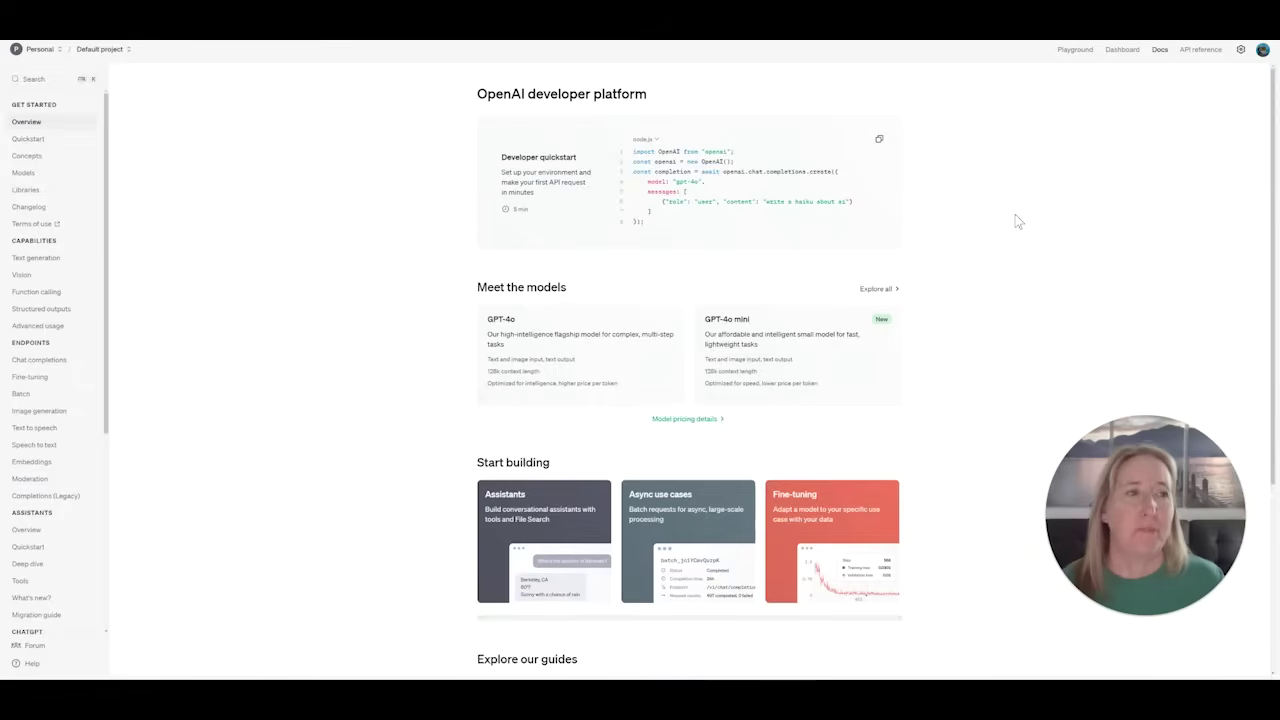
scroll(714, 372, down, 2)
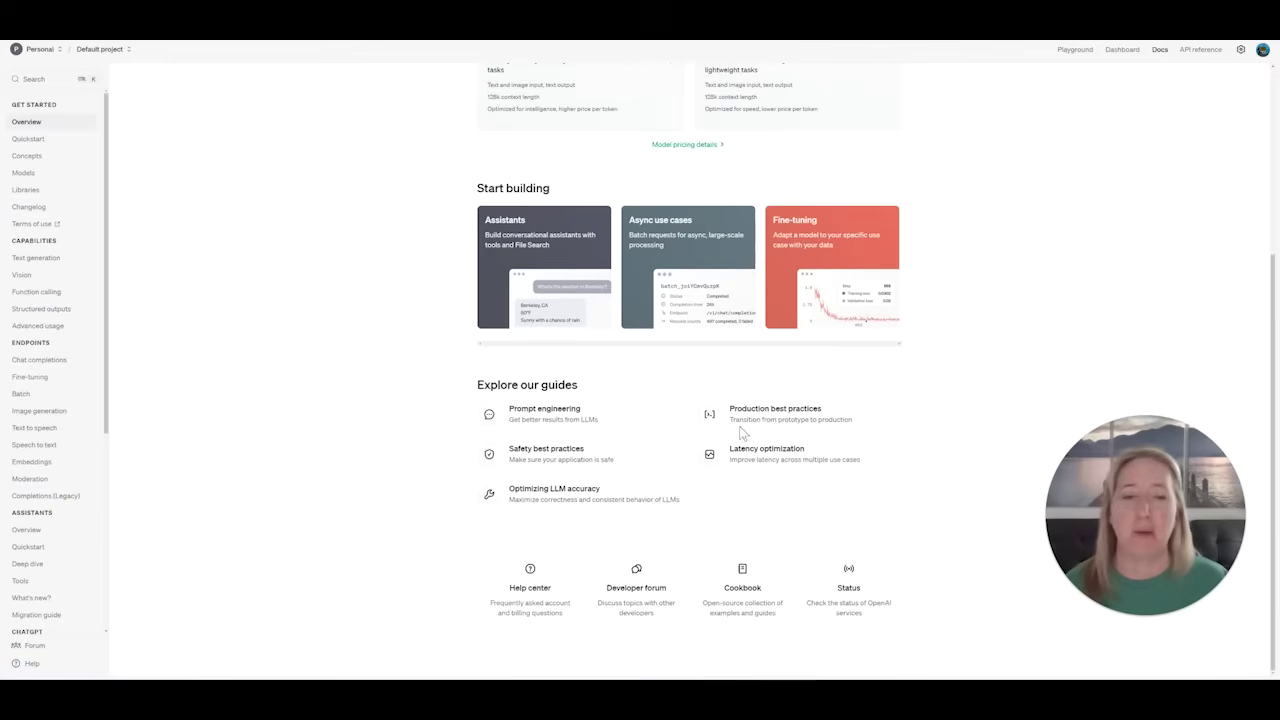
scroll(742, 432, up, 3)
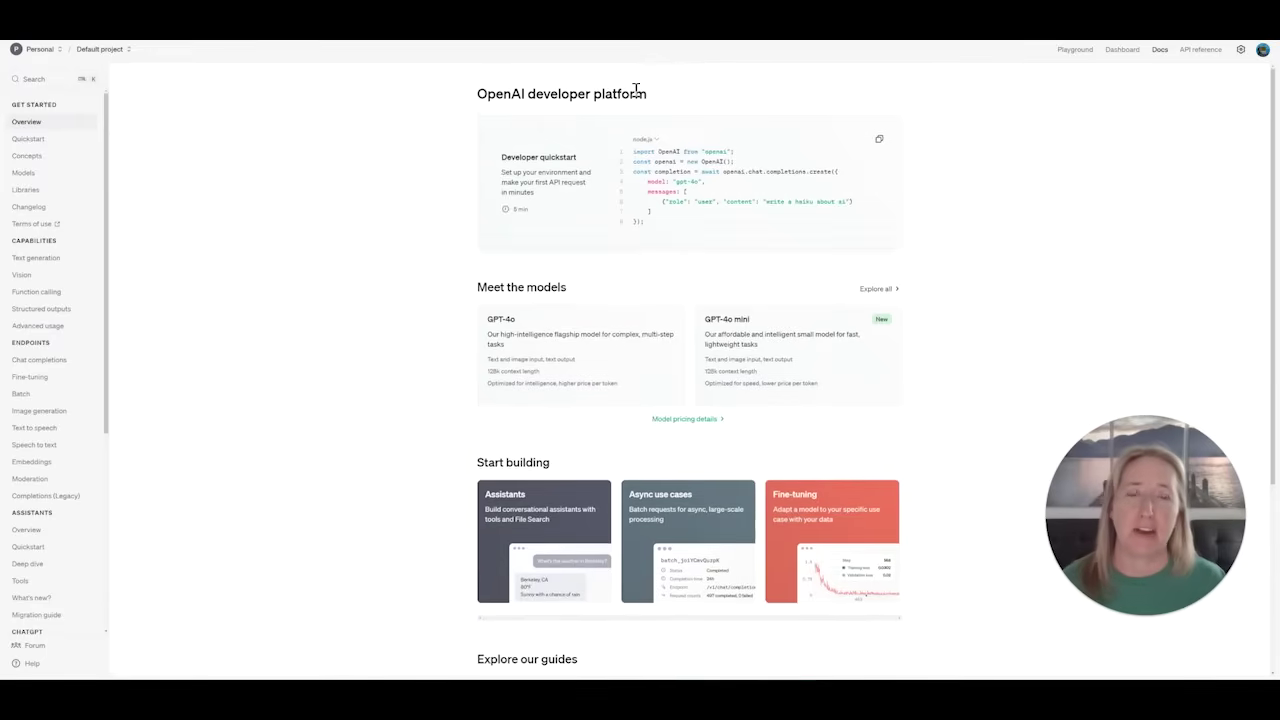
click(1070, 52)
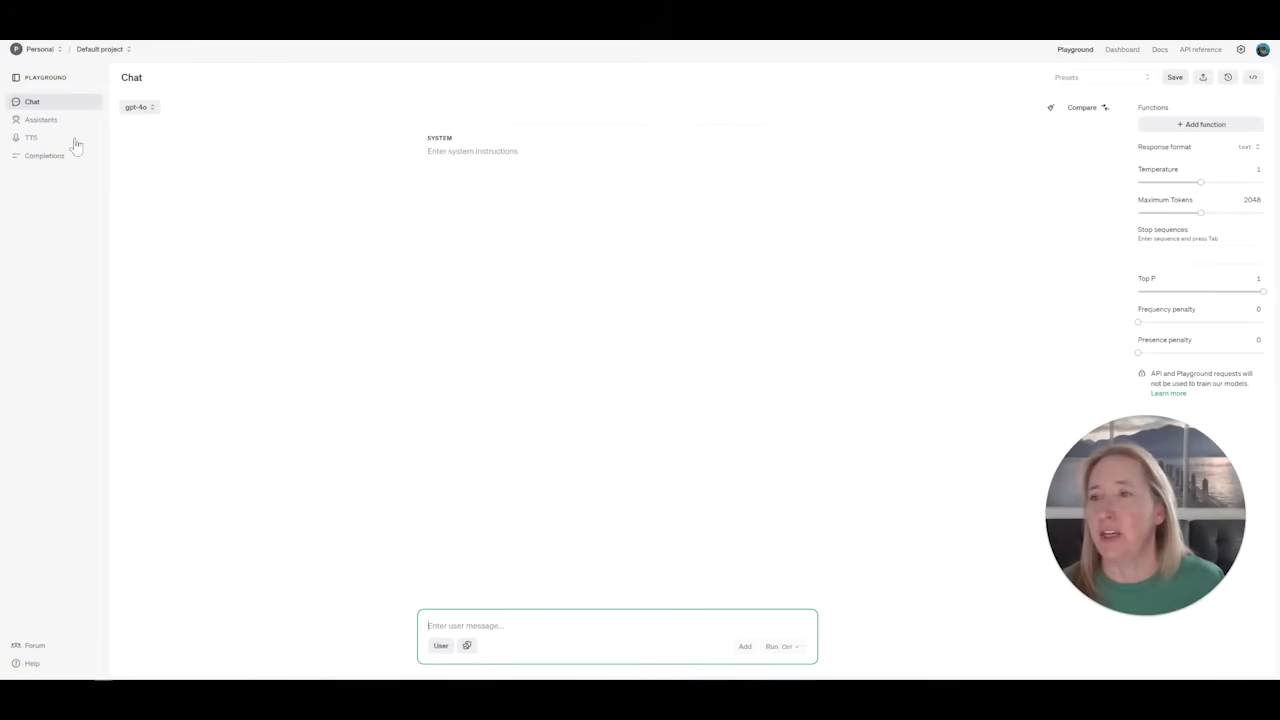
Create a new assistant in the Playground's Assistants section and select its Name field.
click(49, 120)
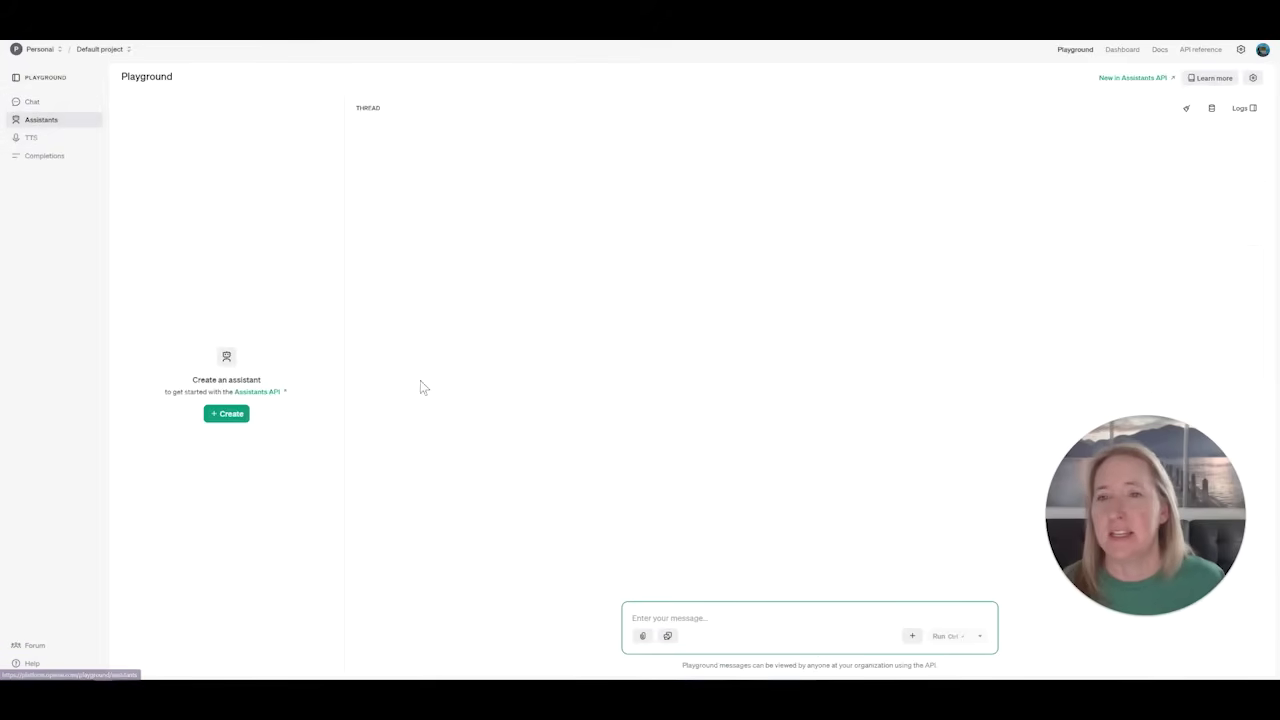
click(228, 416)
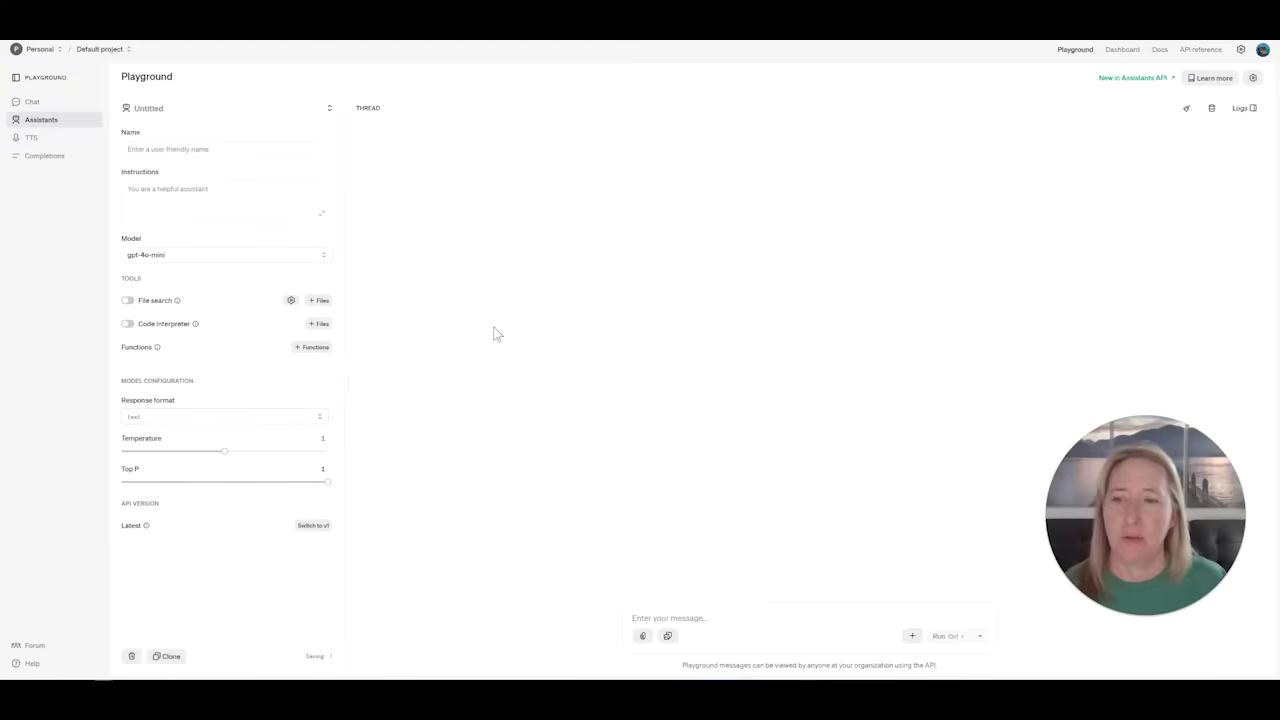
click(223, 152)
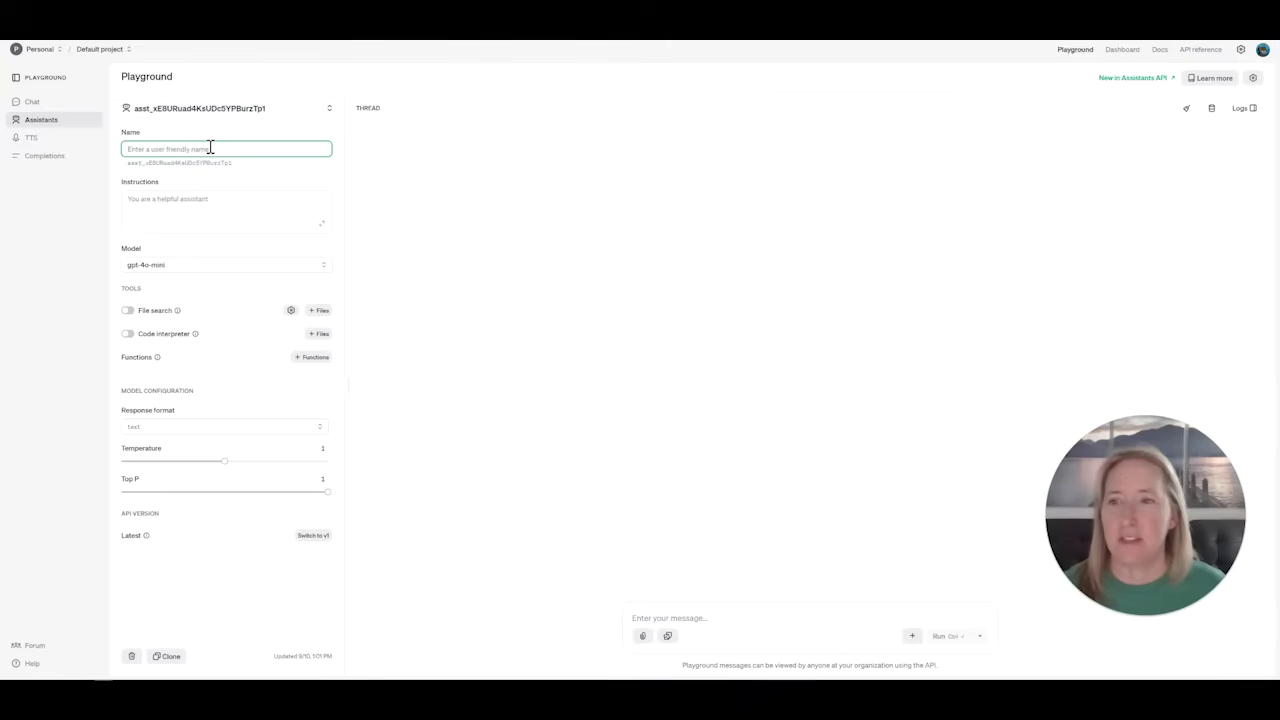
Switch to the Acuity - Zapier project, return to Acuity Buddy's settings, and copy its assistant ID.
click(103, 49)
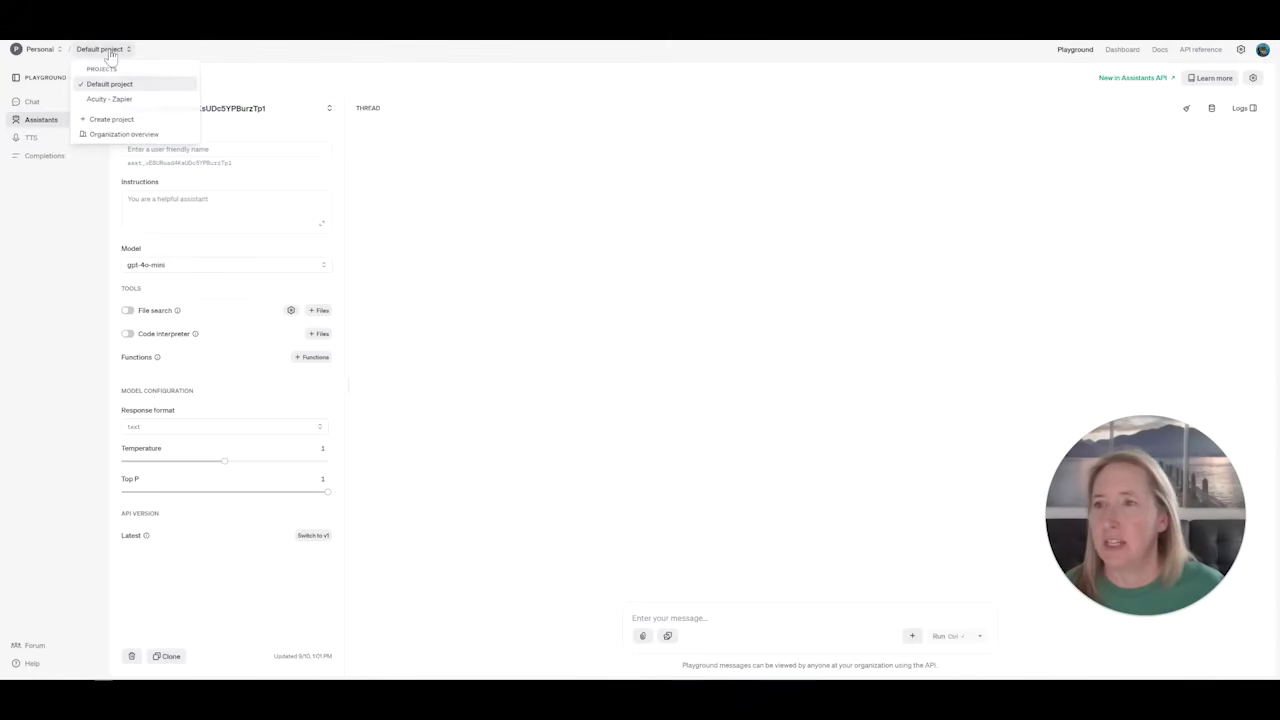
click(112, 99)
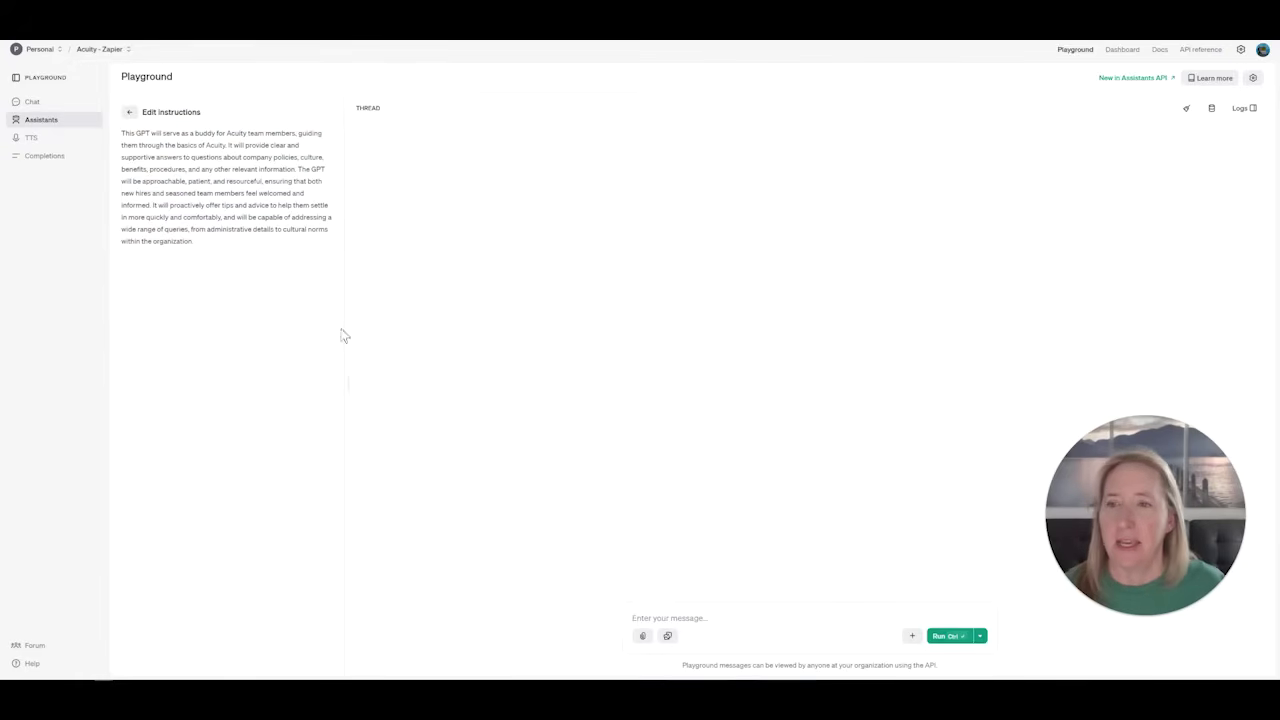
click(130, 113)
click(180, 163)
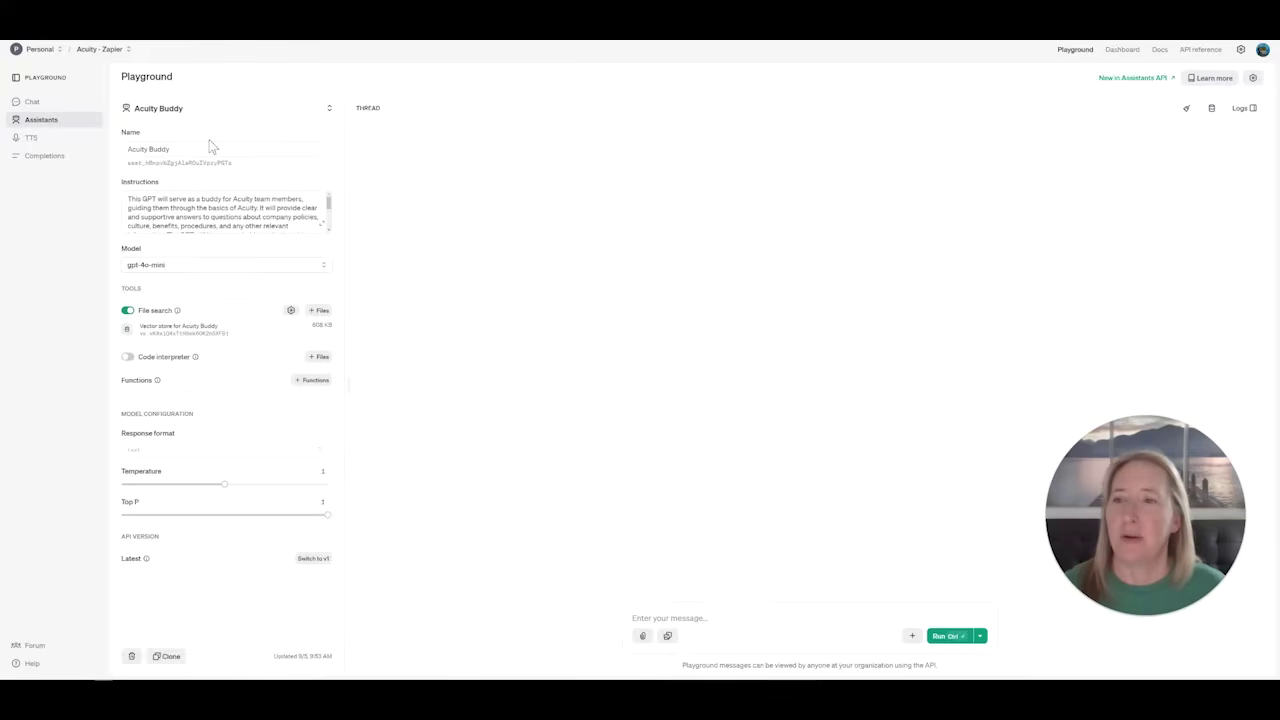
Browse the files in Acuity Buddy's file search vector store, then close the list.
click(207, 331)
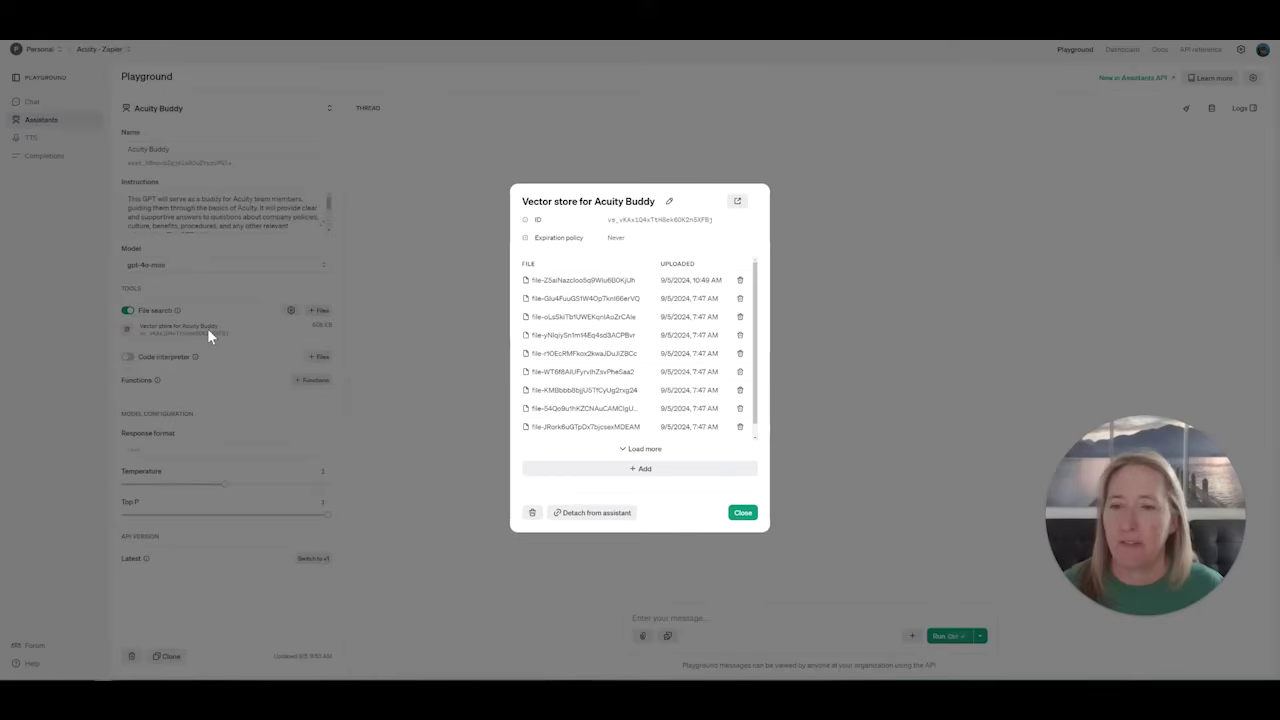
scroll(620, 340, down, 1)
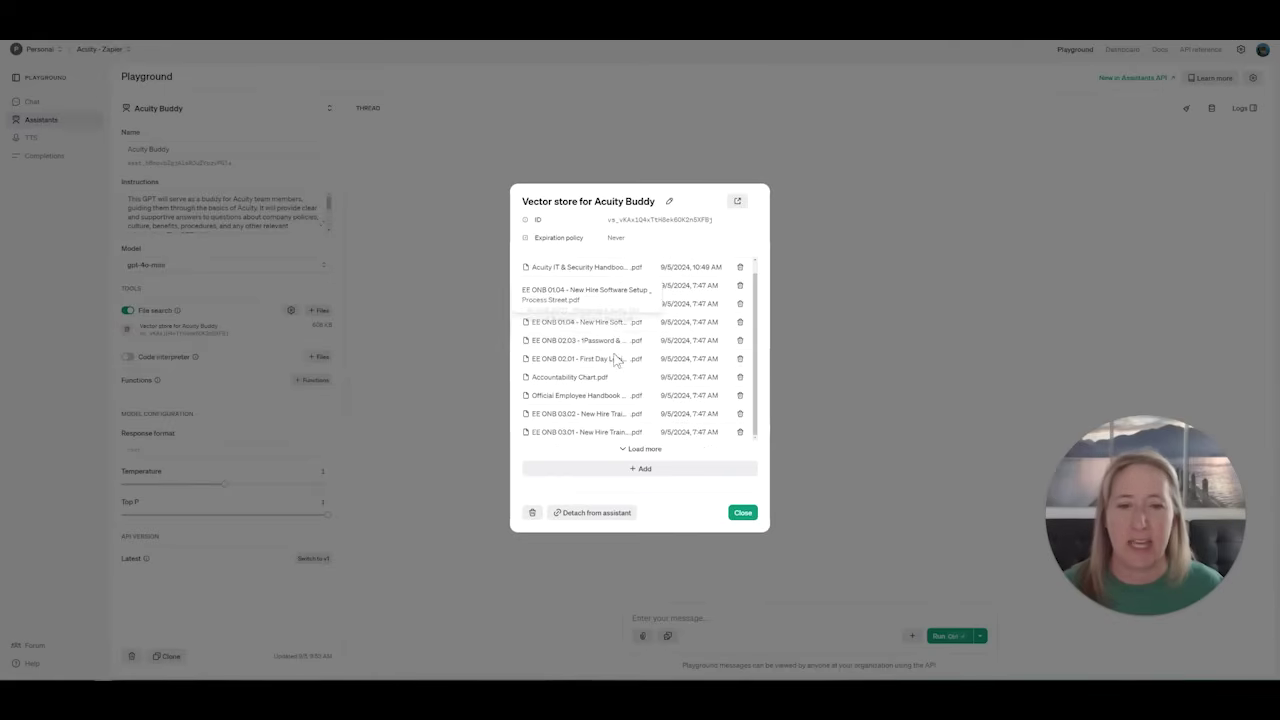
click(743, 512)
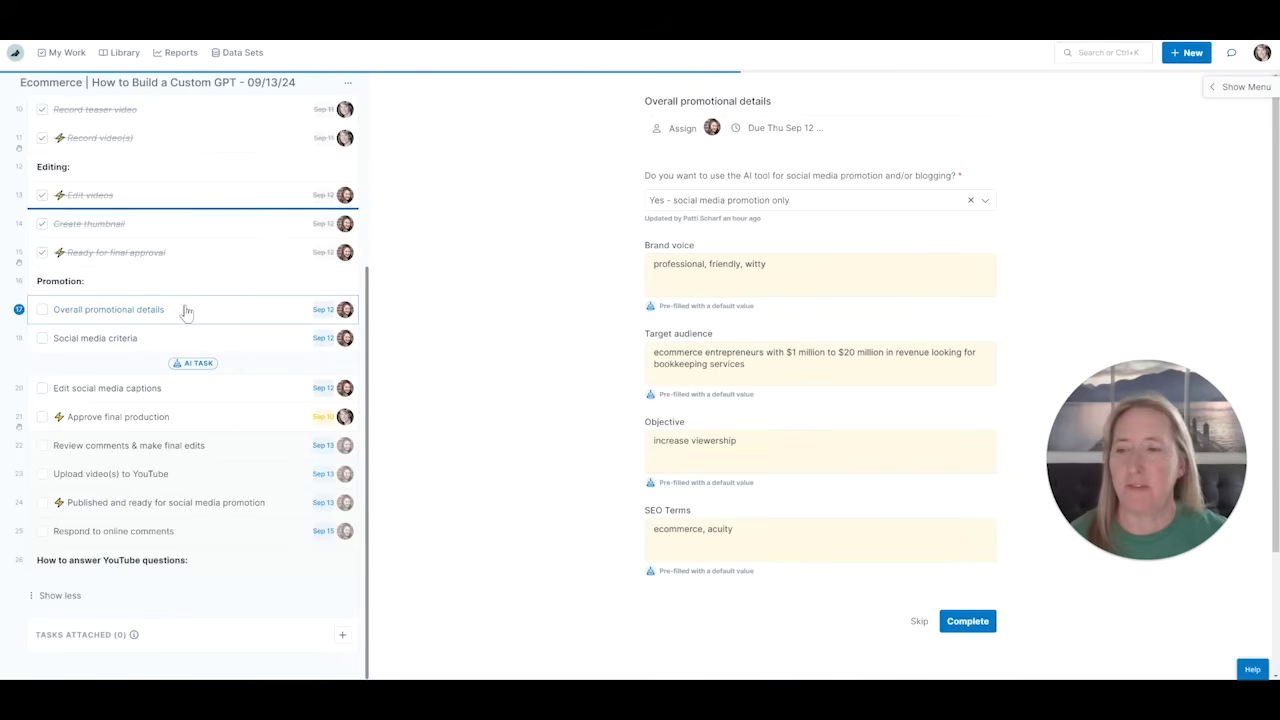
click(177, 338)
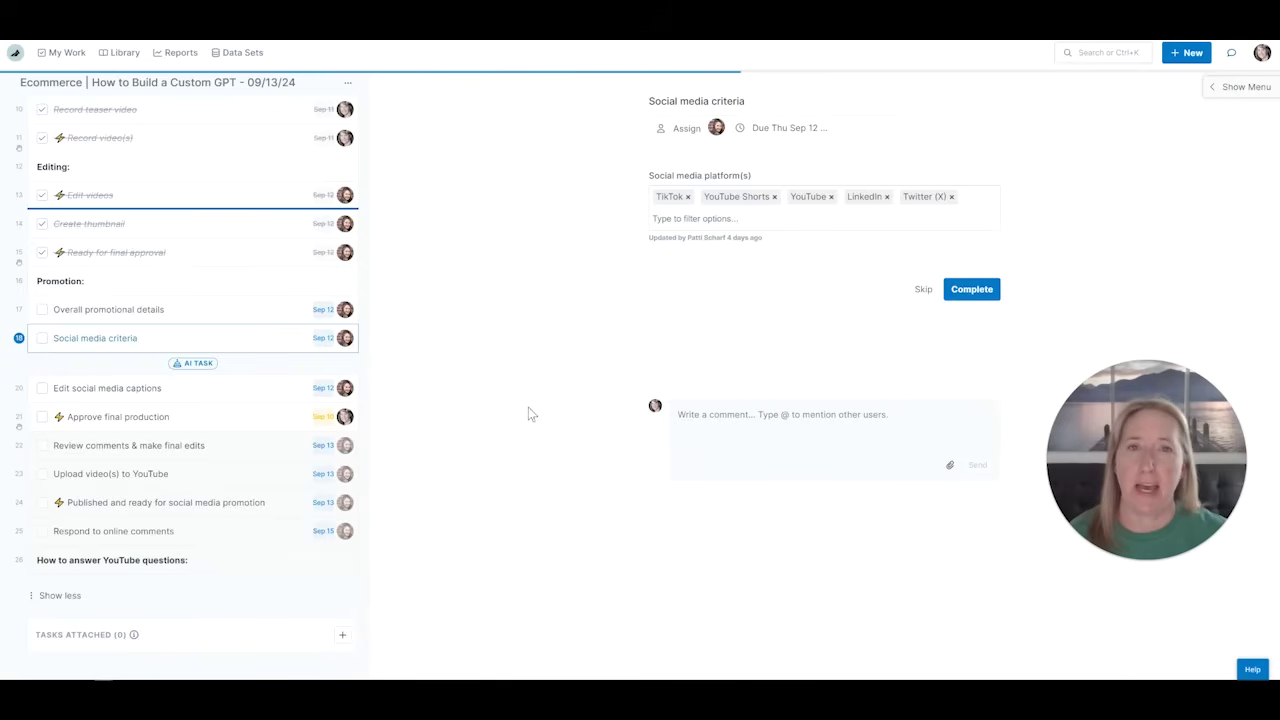
click(53, 316)
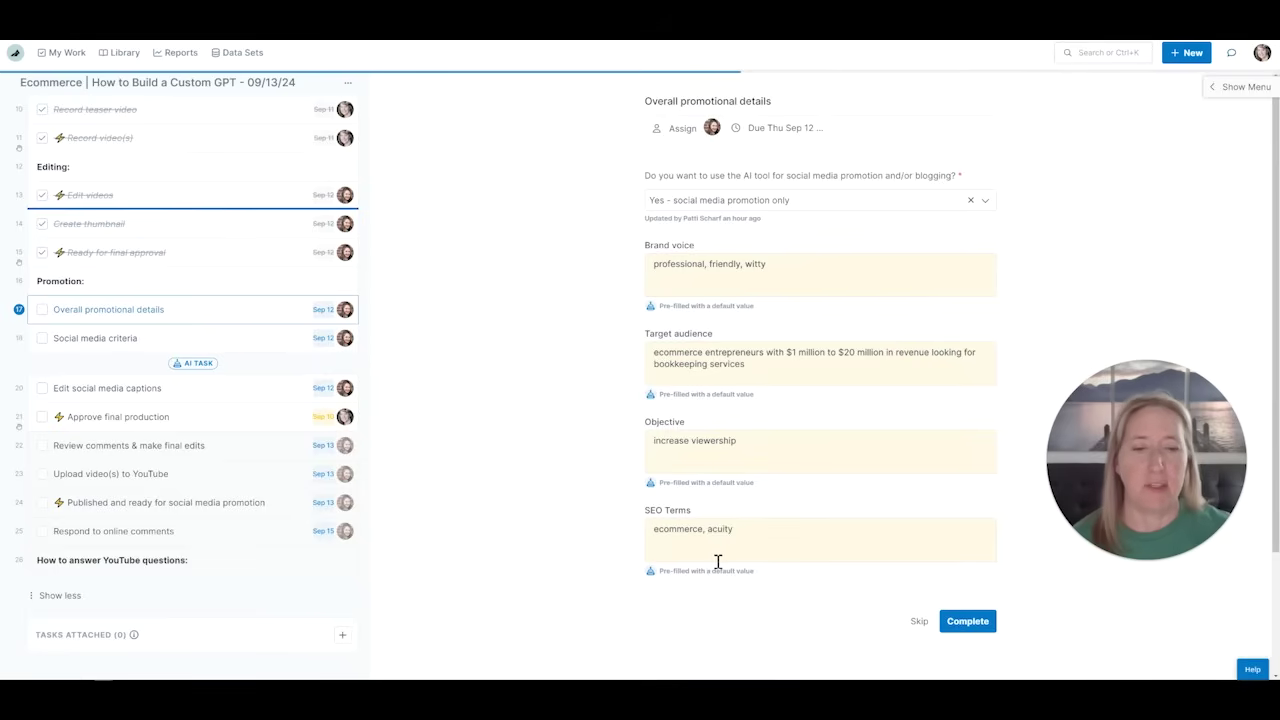
Append ', snarky' to the brand voice and complete Overall promotional details.
click(811, 287)
text(, )
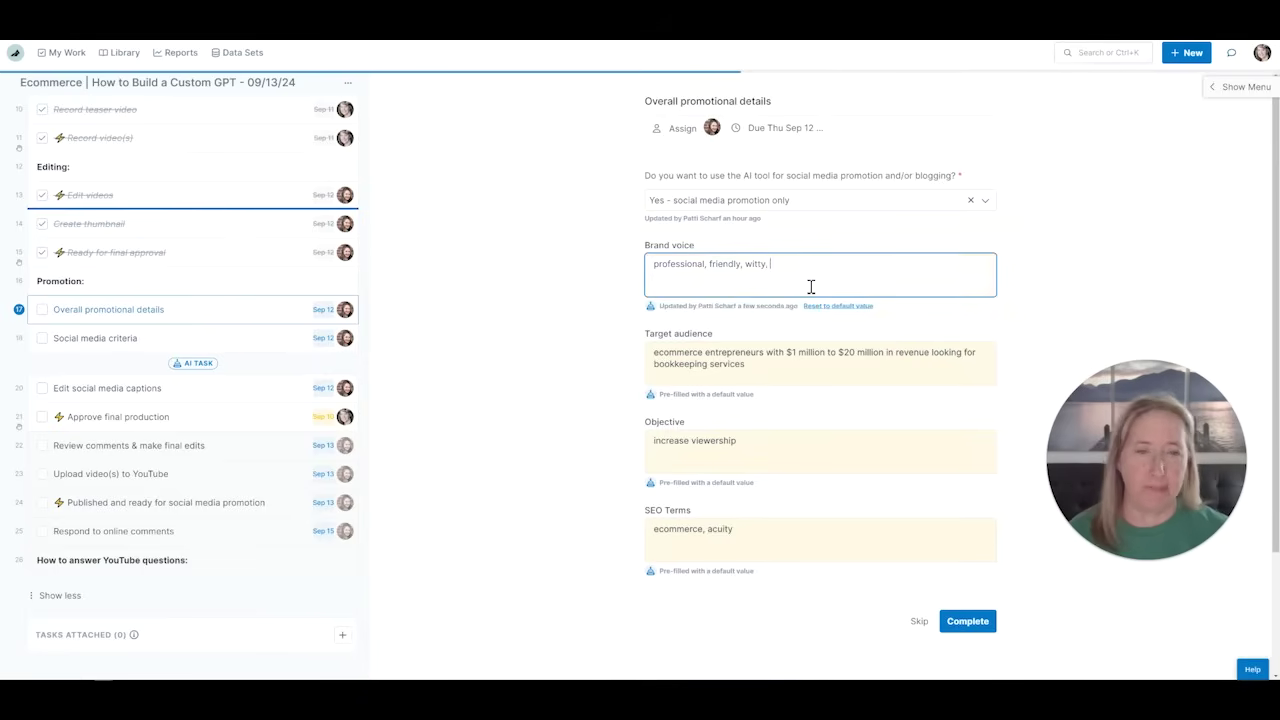
text(snarky)
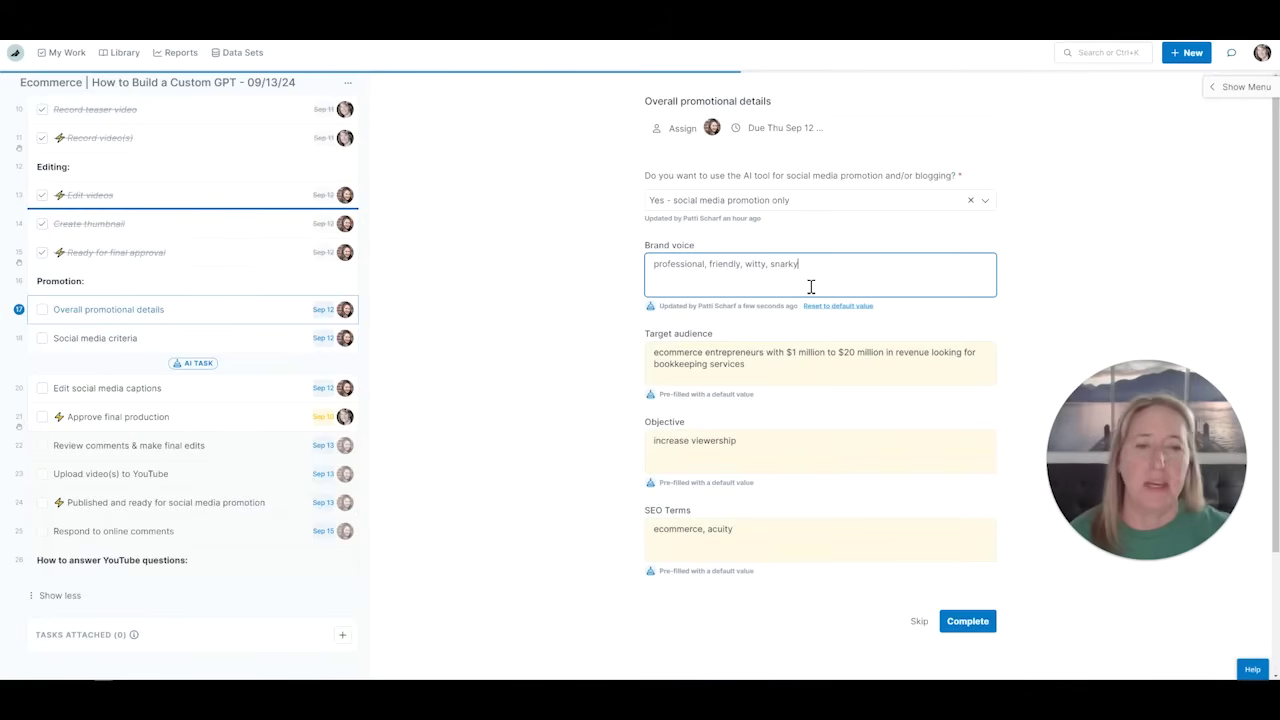
click(638, 287)
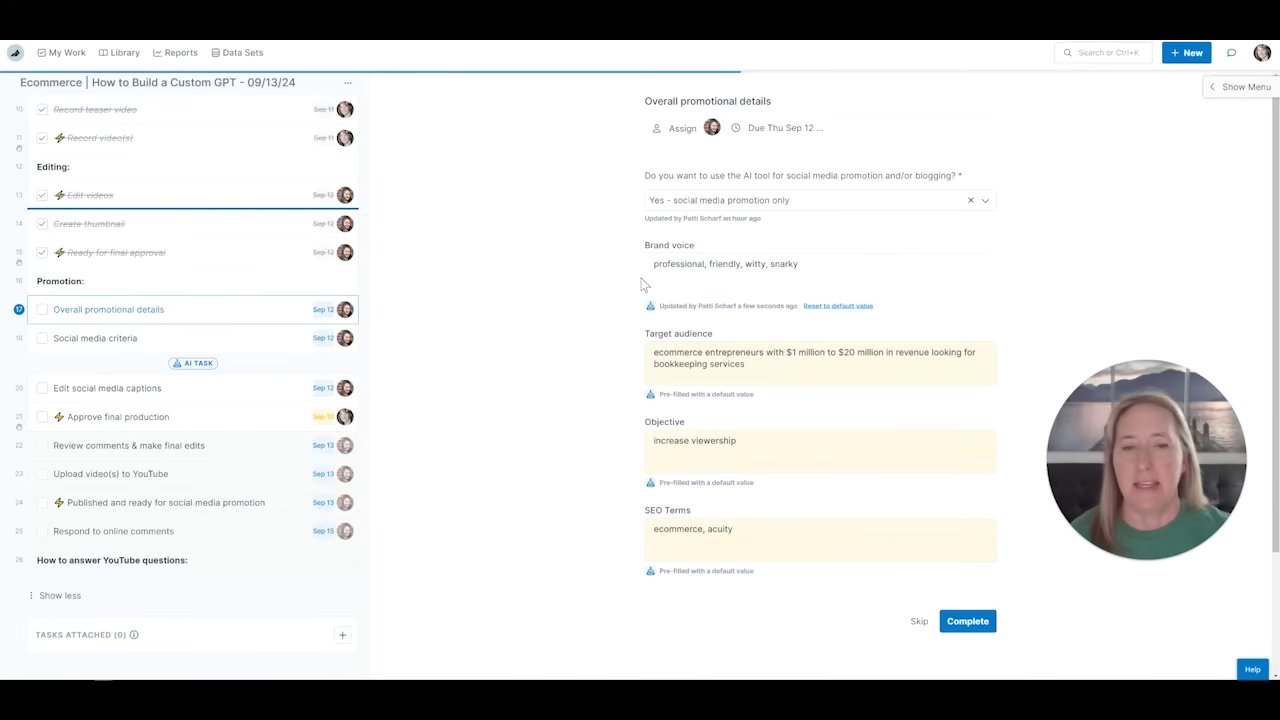
click(43, 310)
Limit Social media criteria platforms to YouTube, LinkedIn, Twitter (X) and TikTok, then complete it.
click(47, 345)
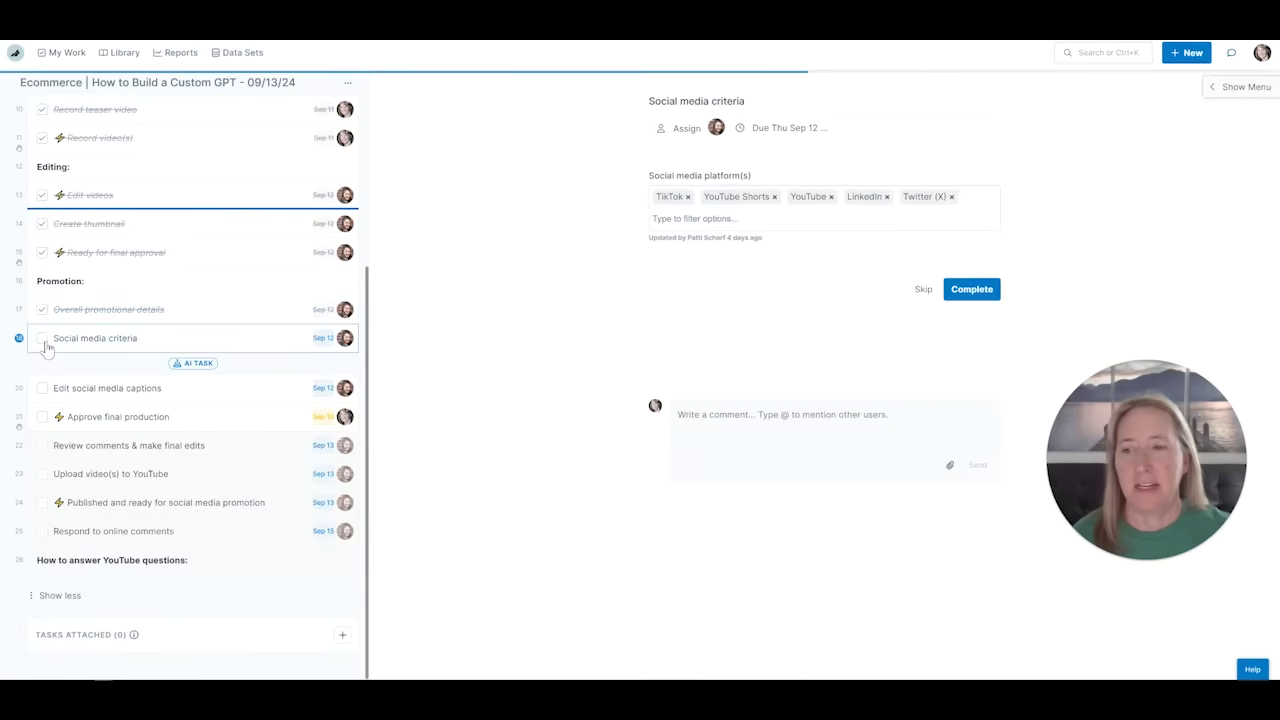
click(688, 197)
click(727, 197)
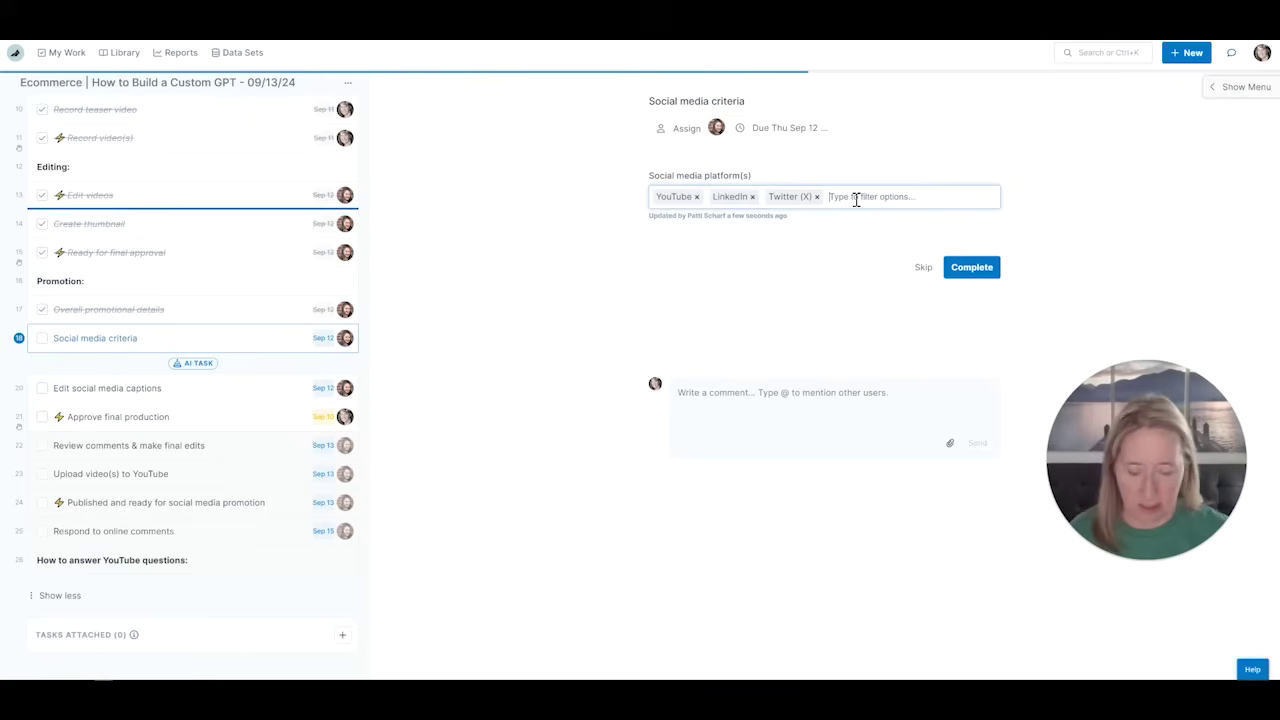
text(tik)
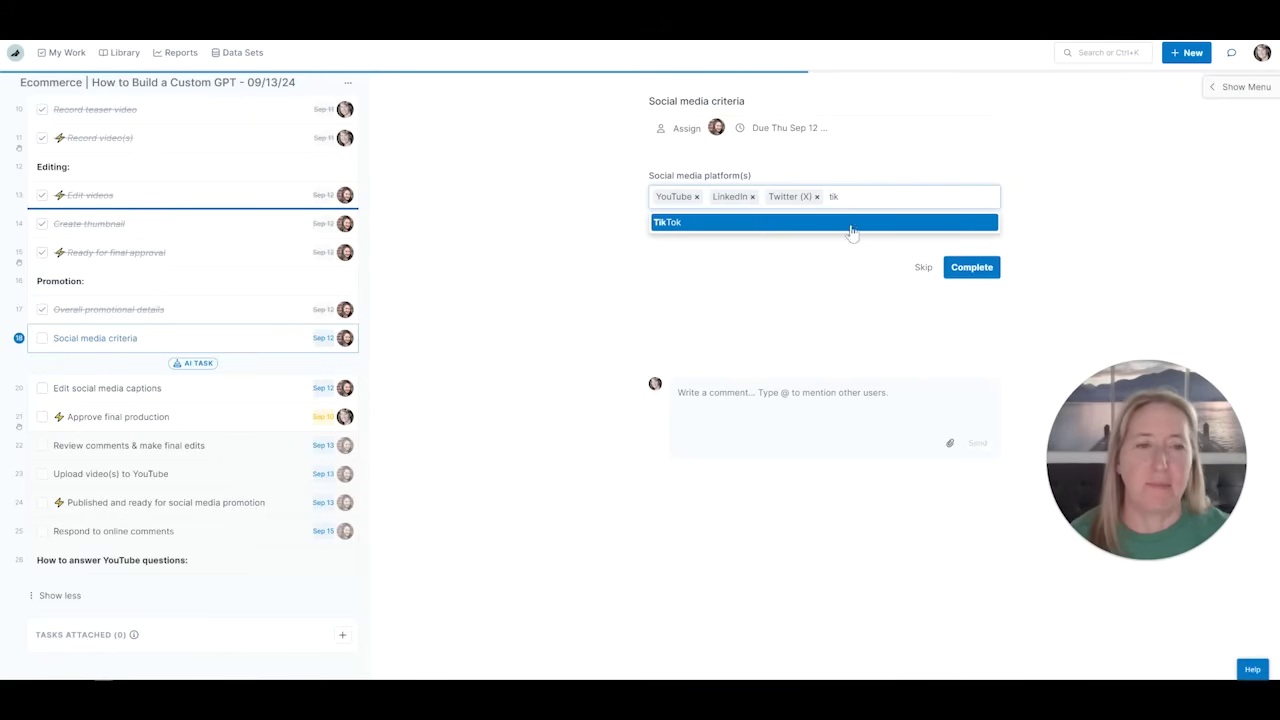
click(850, 228)
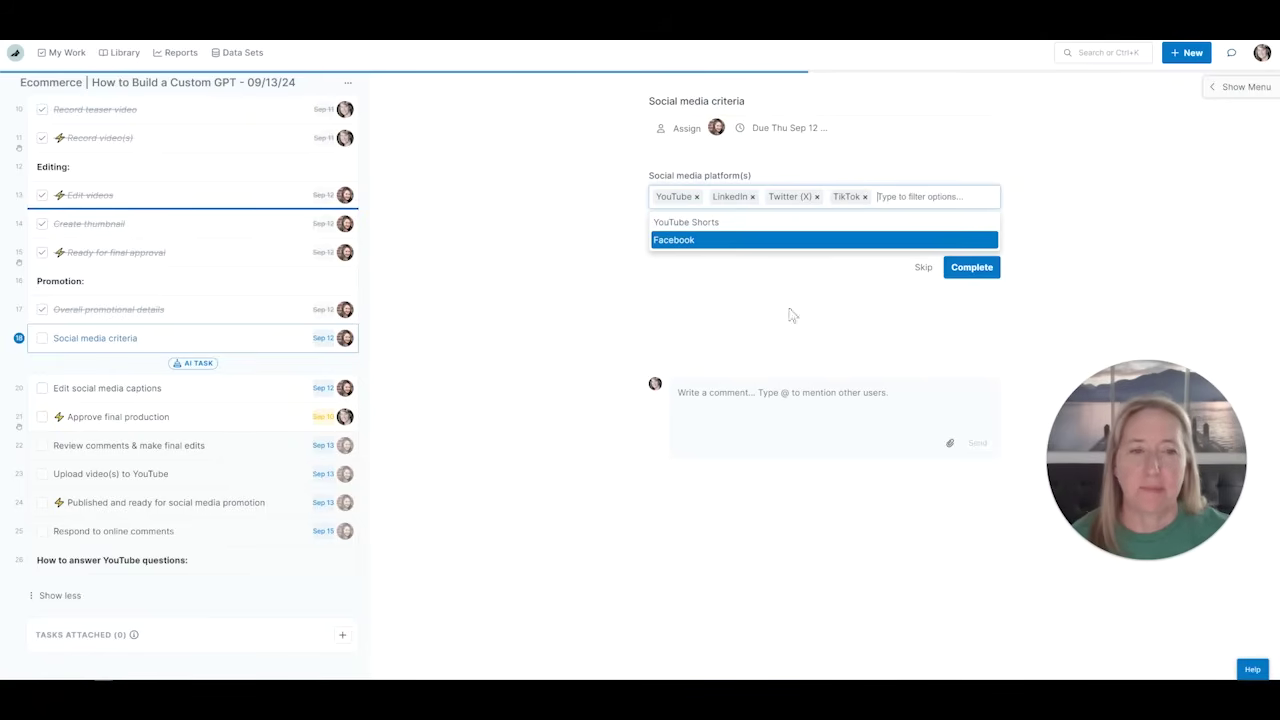
click(42, 340)
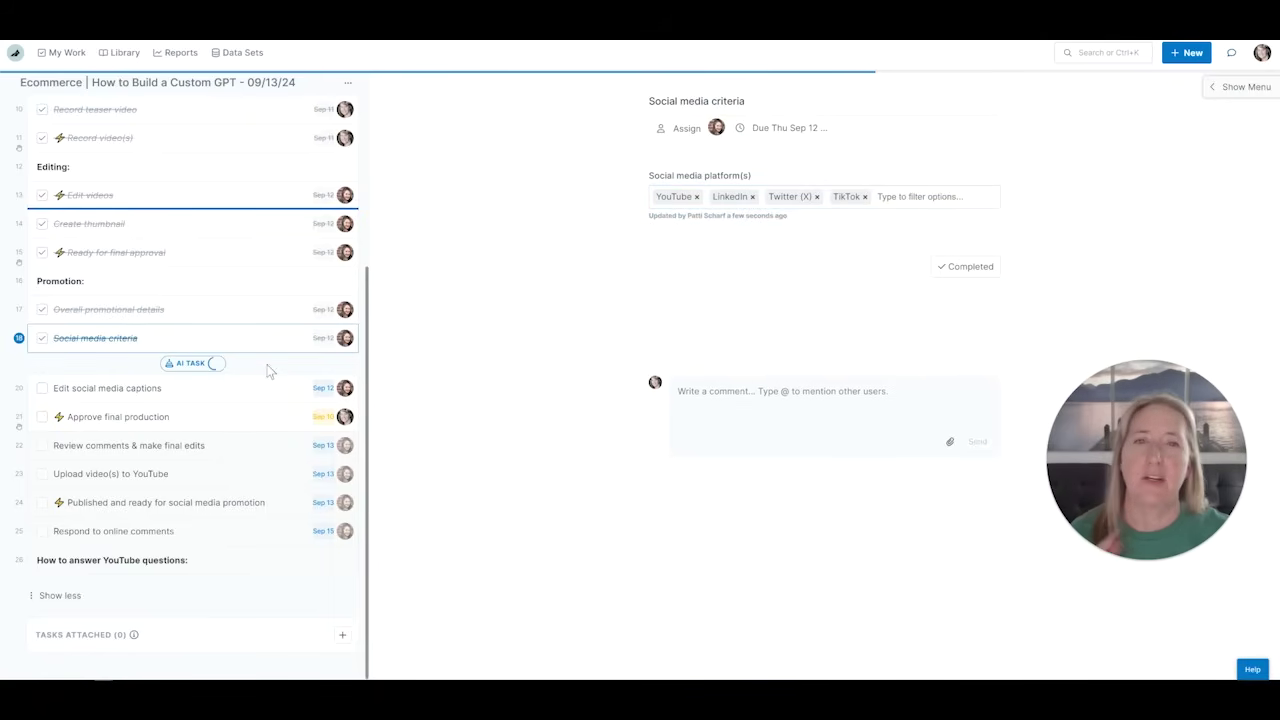
Open the Edit social media captions task and review its AI-generated captions for YouTube, LinkedIn, Twitter (X) and TikTok.
click(216, 394)
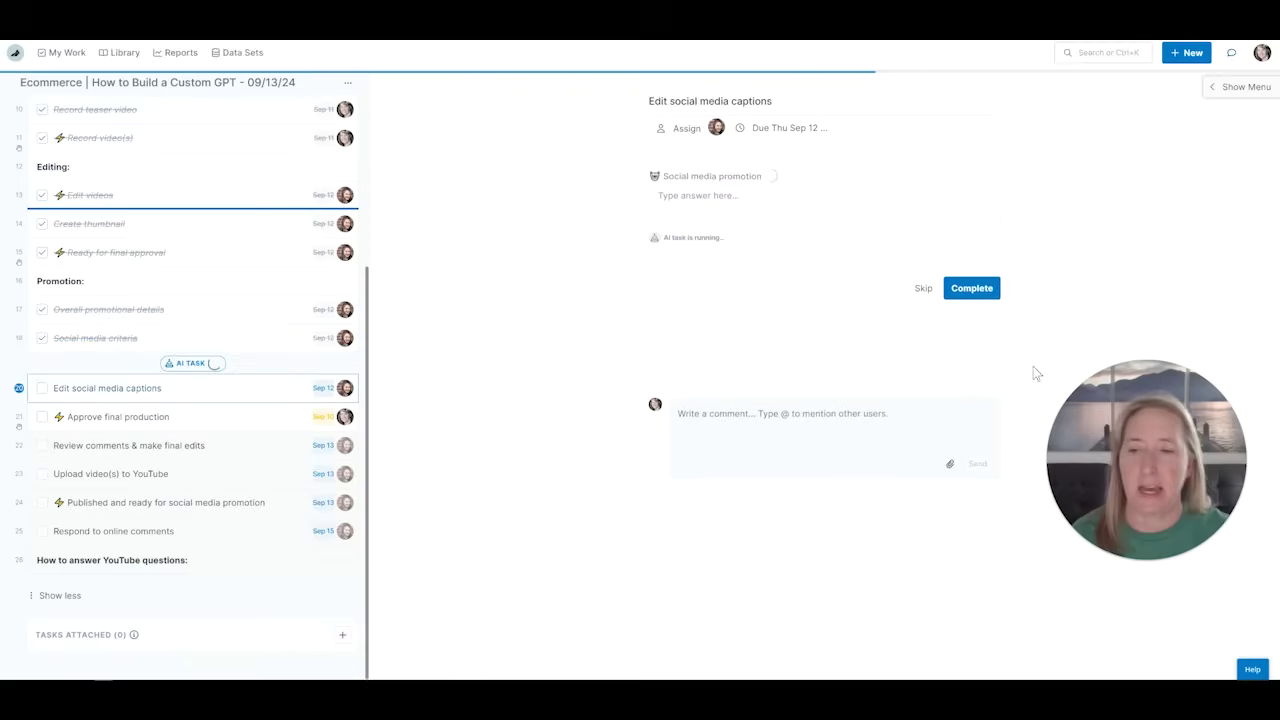
scroll(871, 357, down, 1)
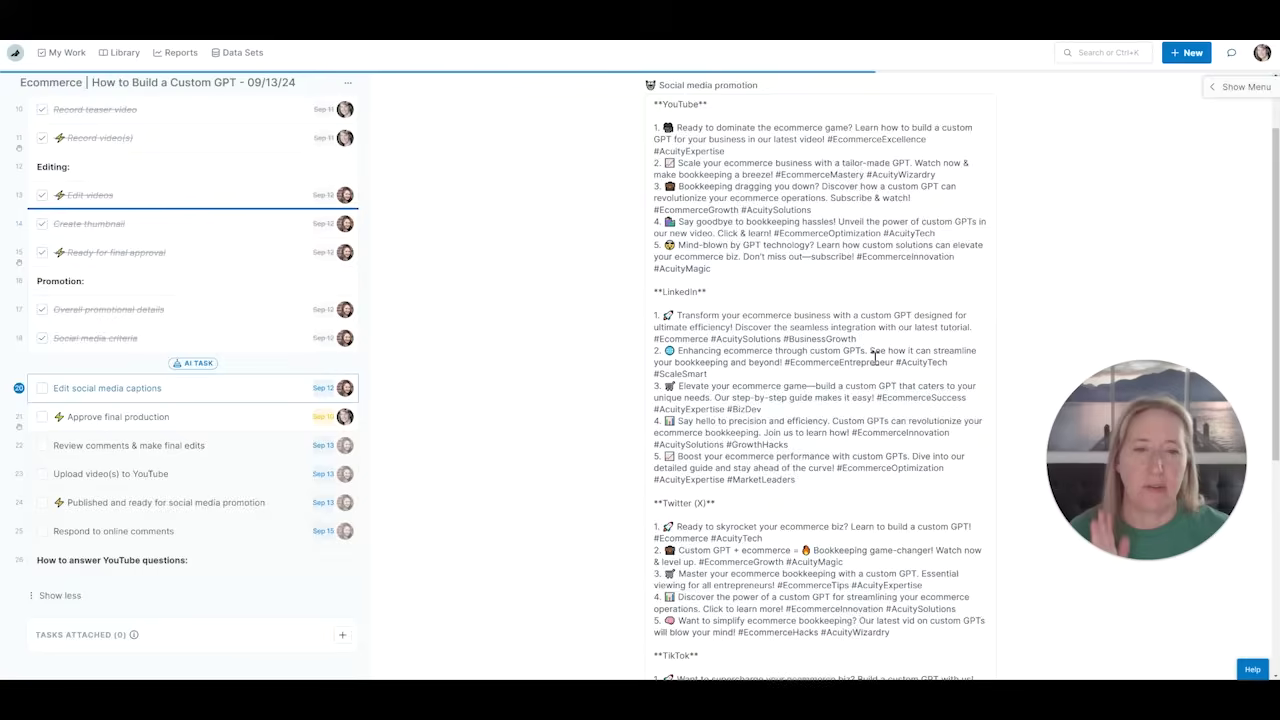
scroll(875, 356, down, 2)
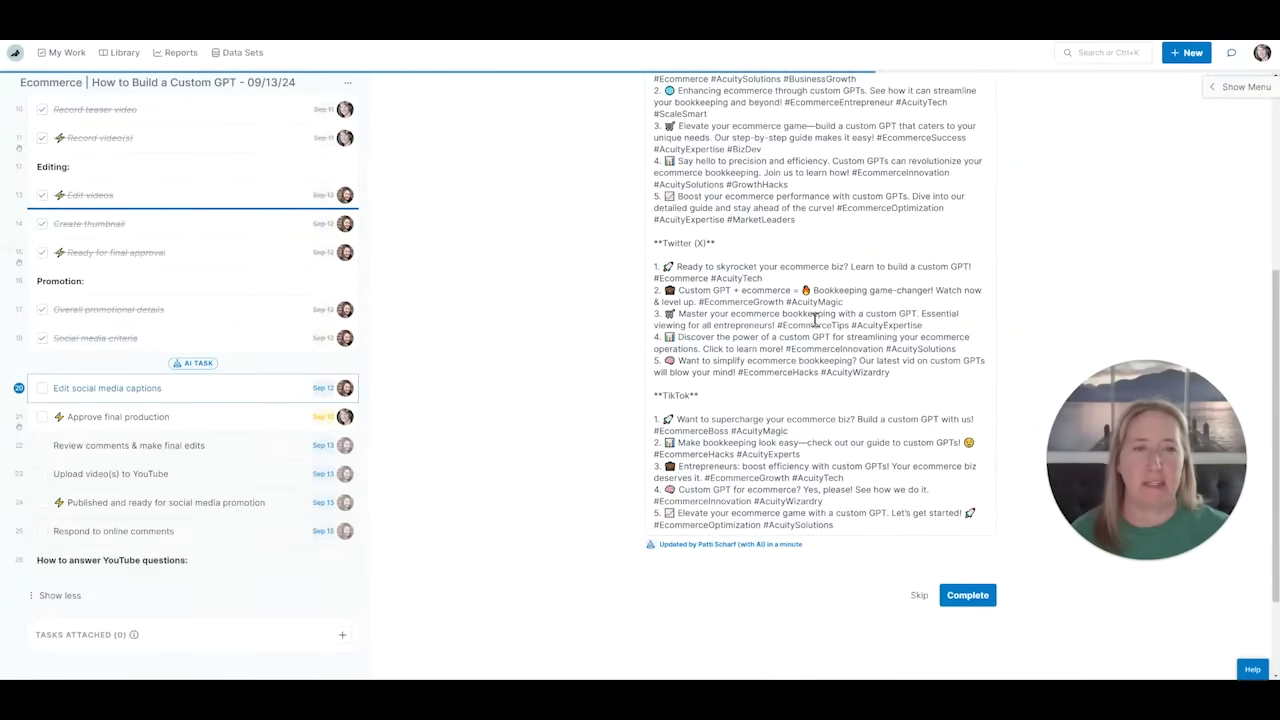
scroll(527, 362, up, 5)
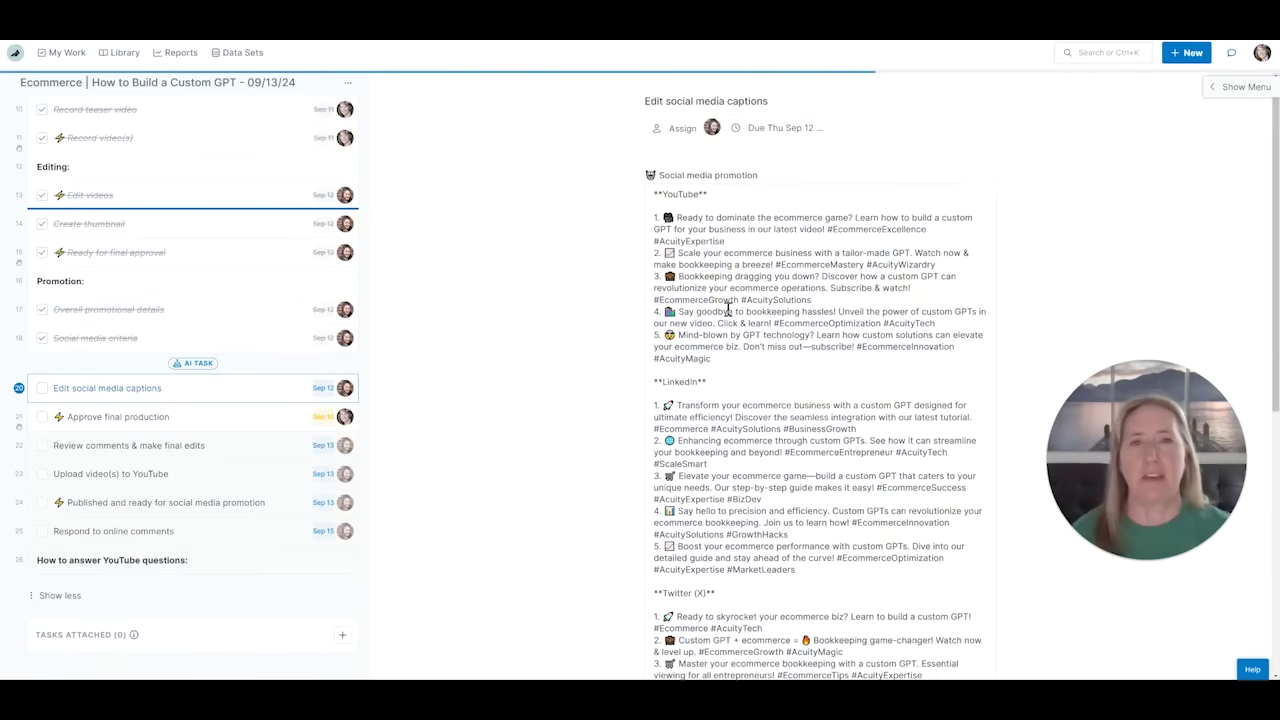
Return to the Overall promotional details task with brand voice "professional, friendly, witty, snarky".
click(255, 312)
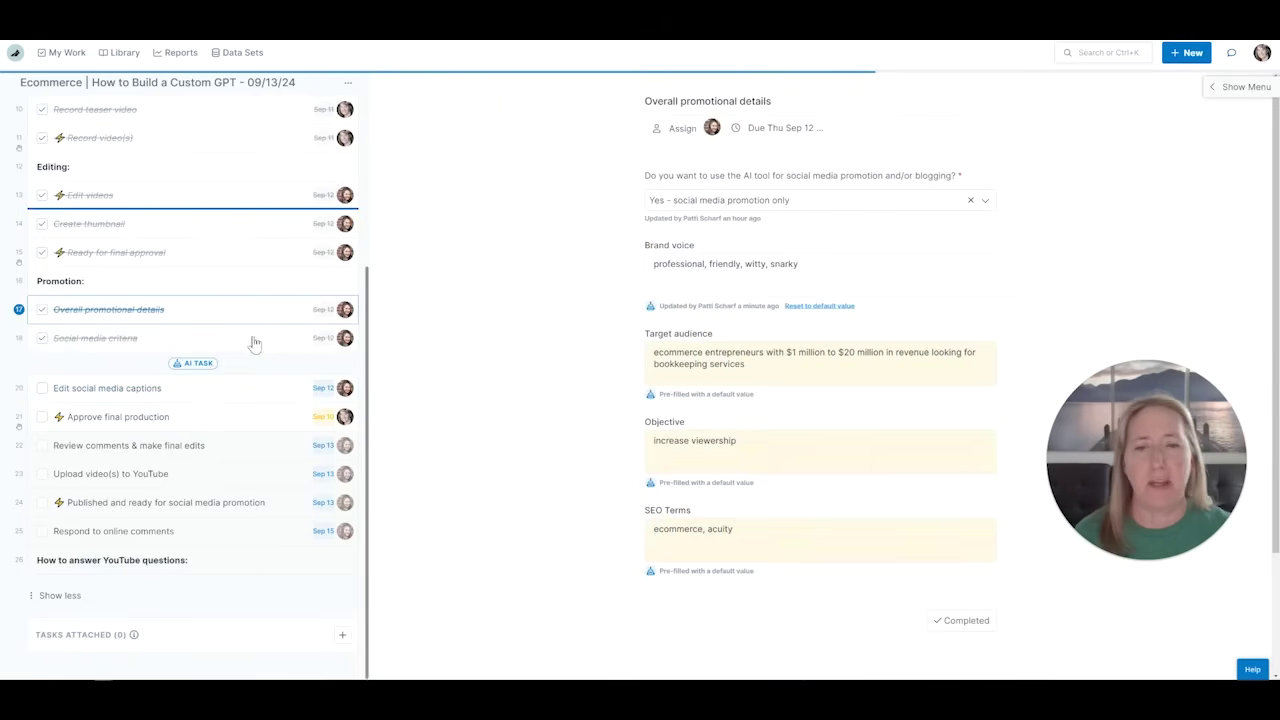